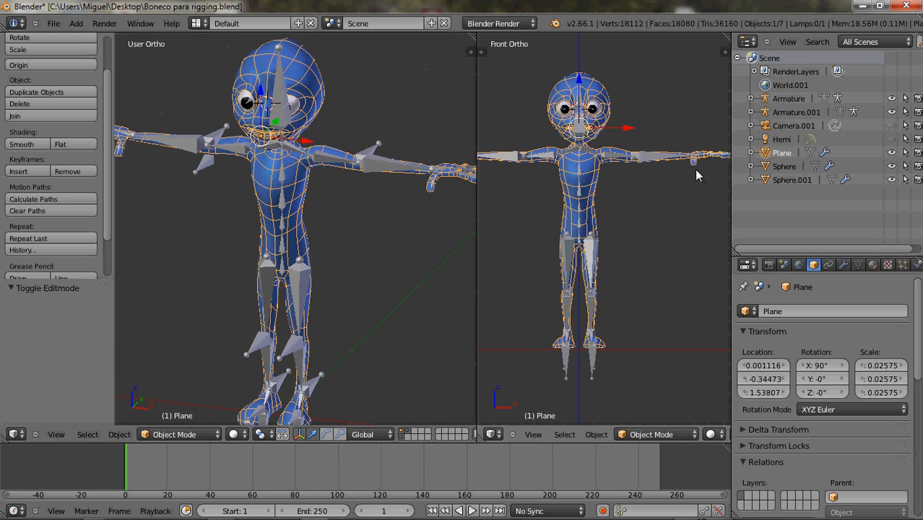
- Join the separate Armature.001 bones into the main Armature object
right_click(295, 116)
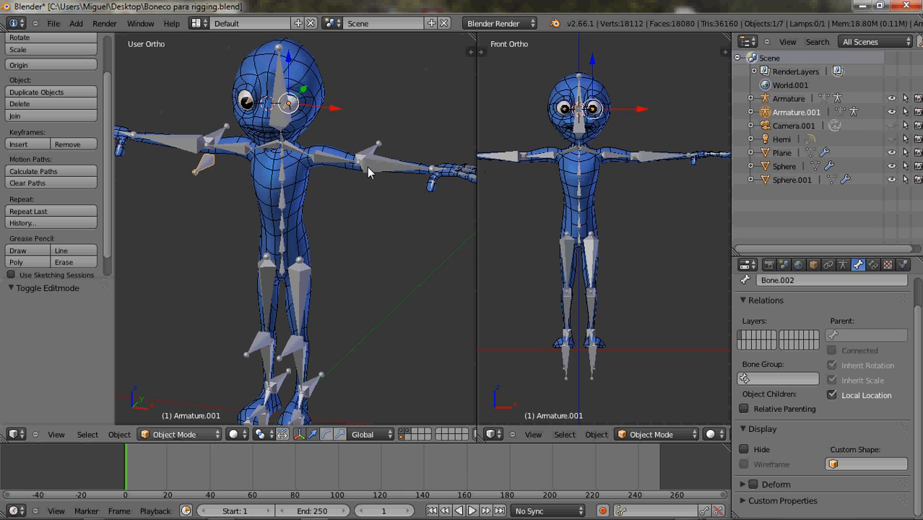
shift+right_click(366, 167)
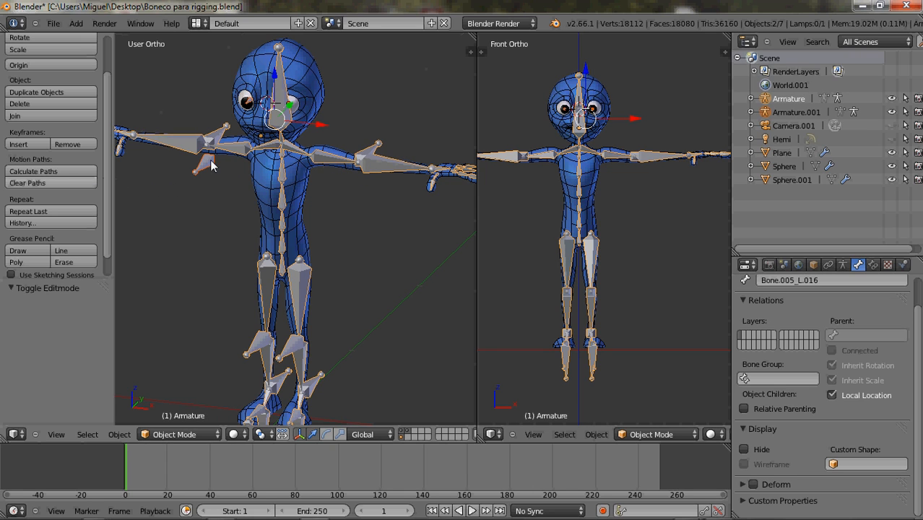
click(14, 118)
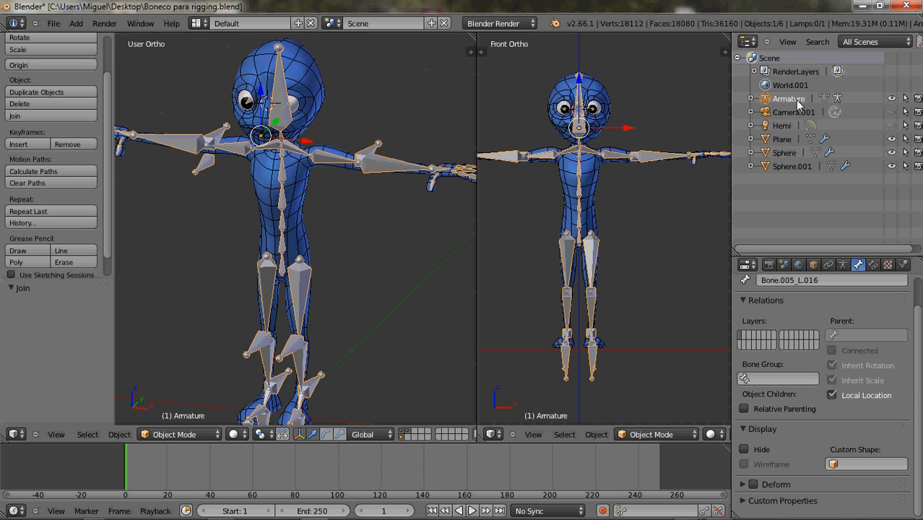
key(ctrl+z)
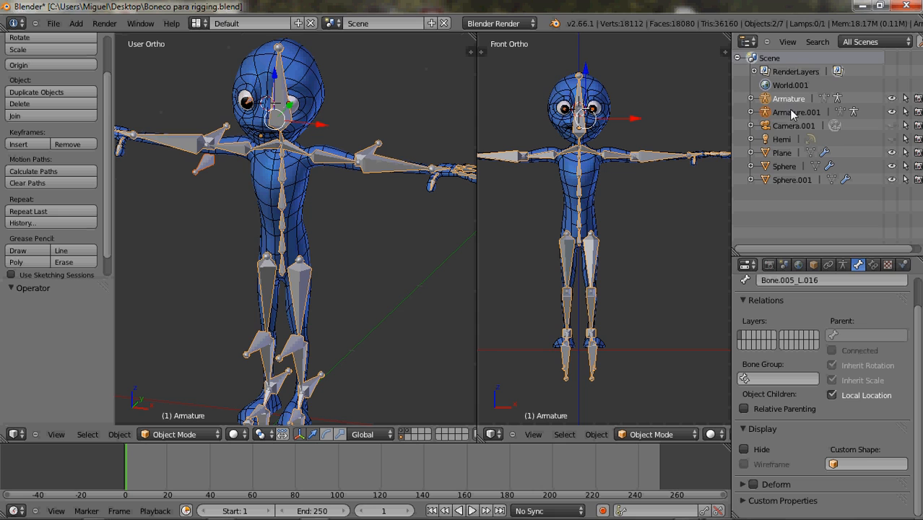
click(27, 118)
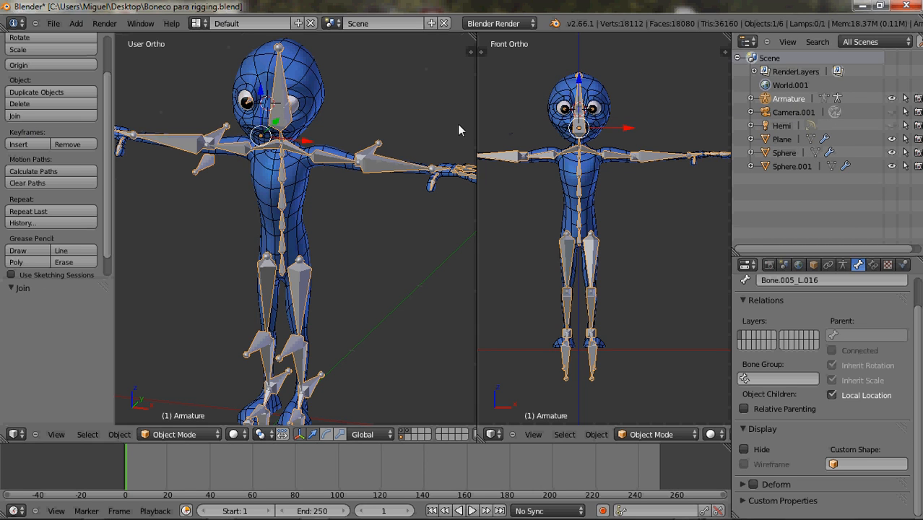
- Join the two eye spheres, Sphere and Sphere.001, into a single object with Sphere.001 active
right_click(299, 106)
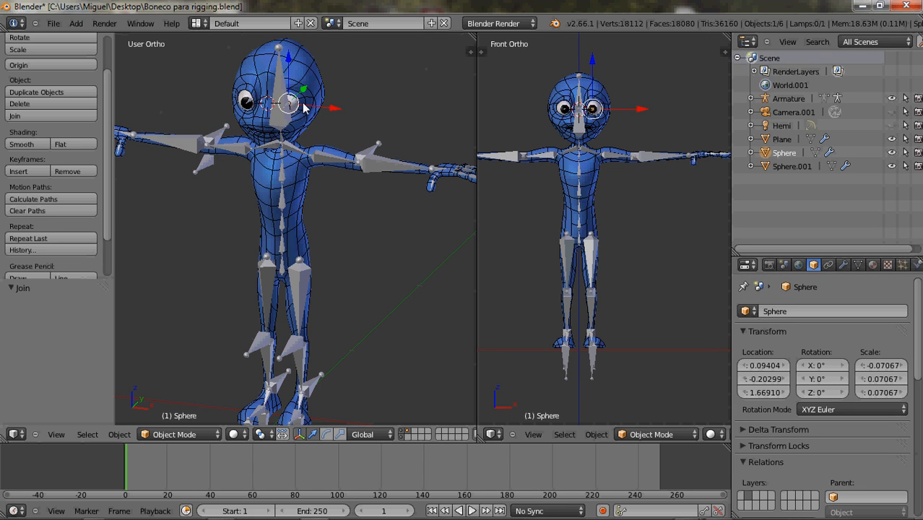
right_click(246, 103)
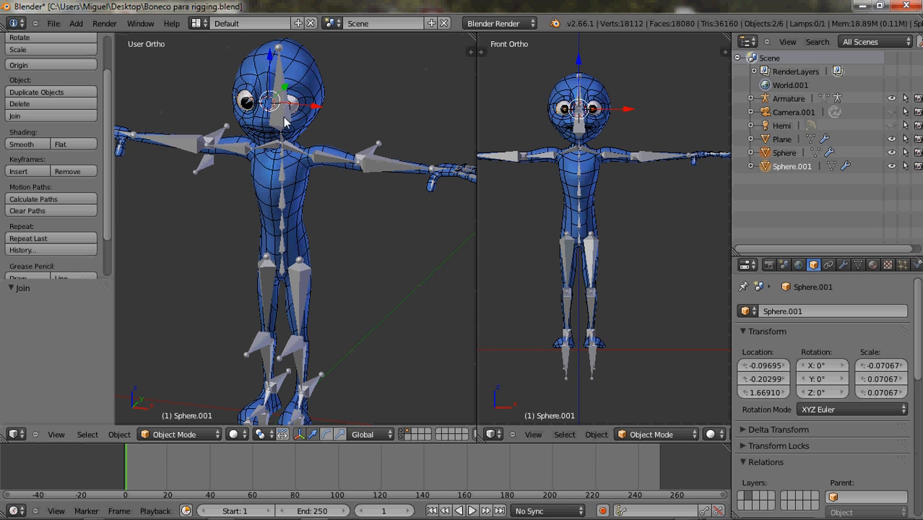
click(45, 117)
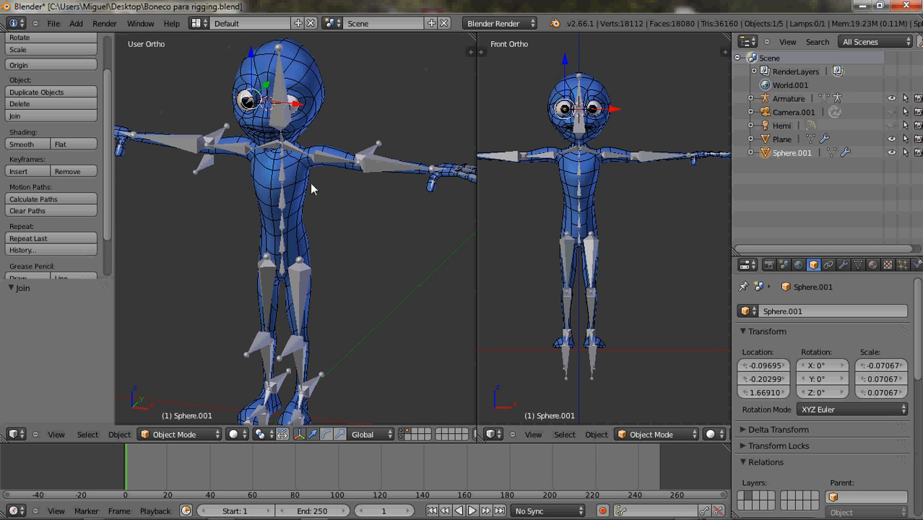
- Parent the body mesh and the joined eyes to the Armature using Armature Deform With Automatic Weights
mouse_move(375, 191)
middle_down()
mouse_move(349, 195)
mouse_move(343, 245)
mouse_move(339, 236)
mouse_move(385, 206)
middle_up()
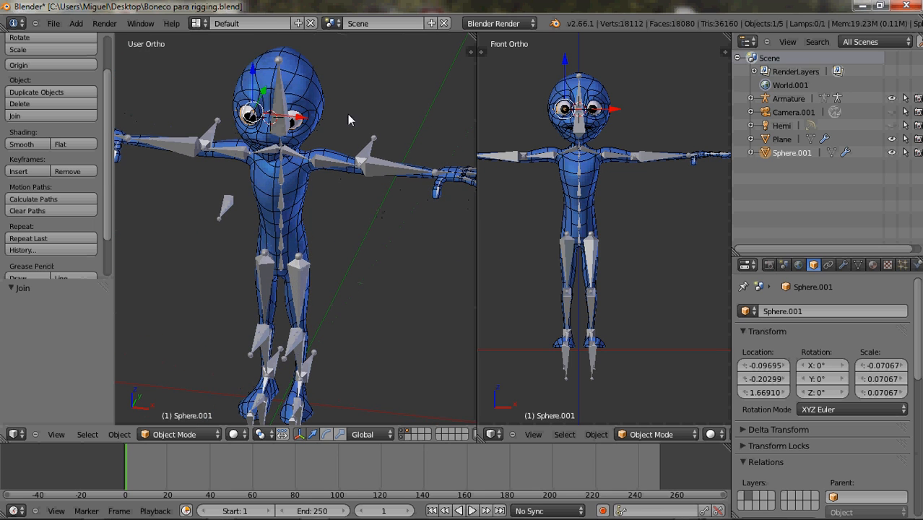
right_click(312, 96)
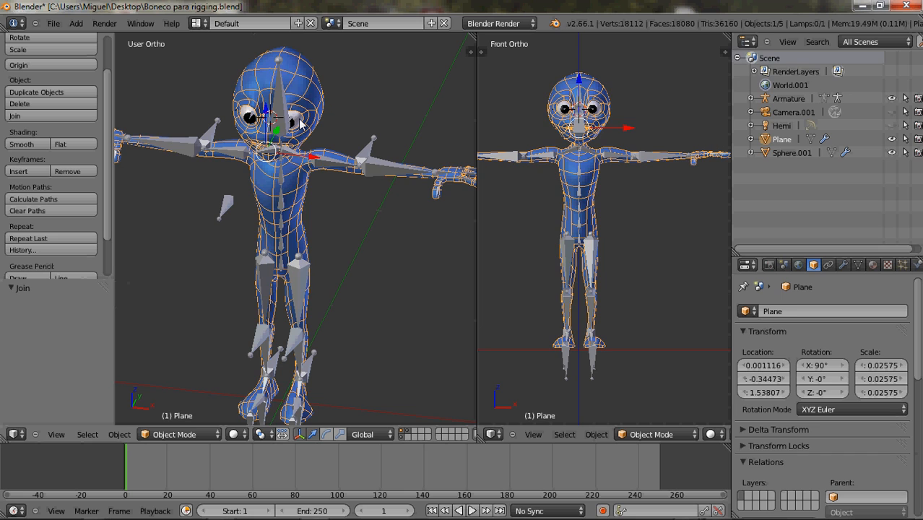
shift+right_click(302, 125)
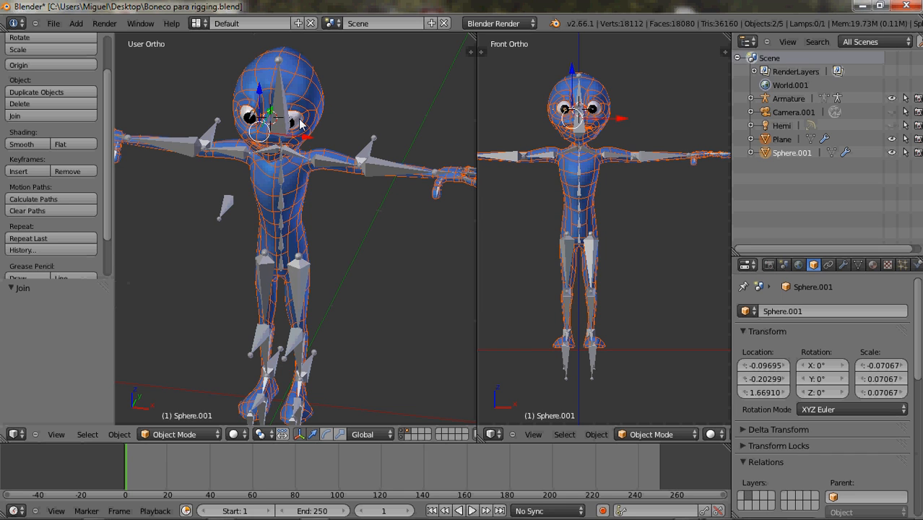
shift+right_click(369, 147)
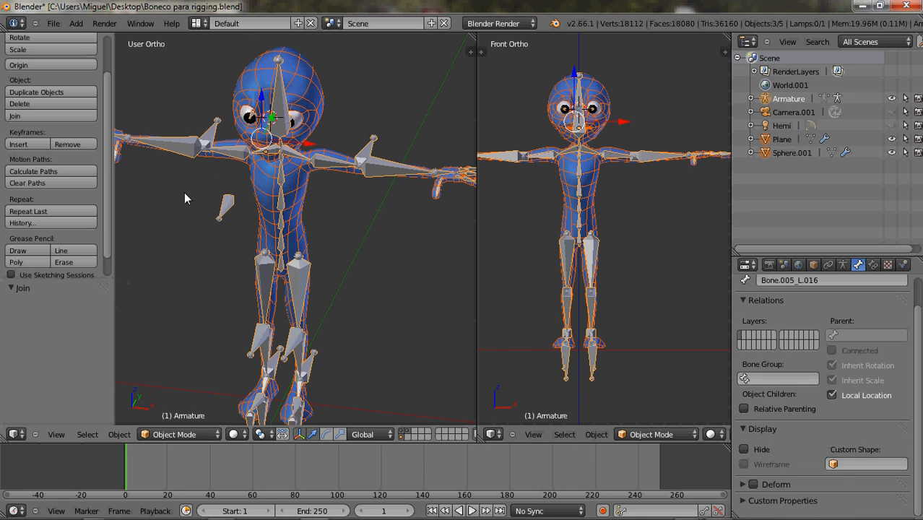
key(ctrl+p)
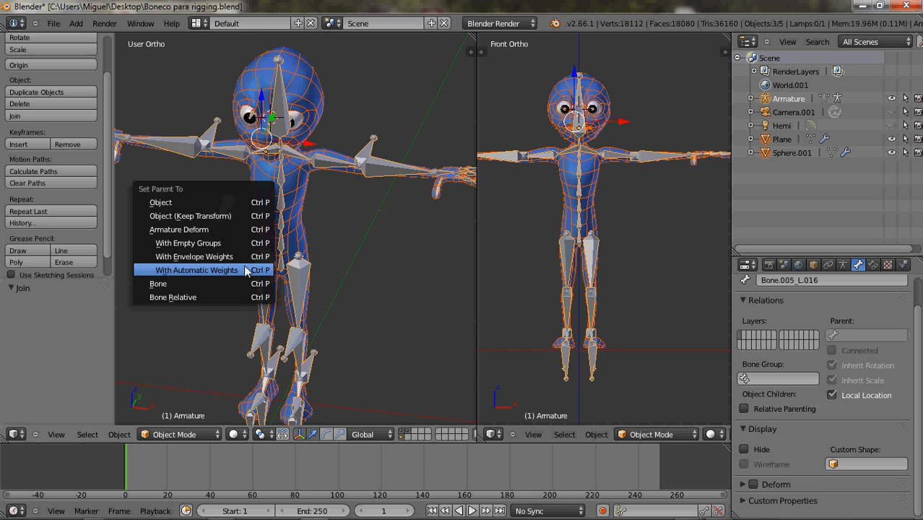
click(163, 272)
- Select only the Armature and switch it to Pose Mode
middle_drag(353, 210, 312, 195)
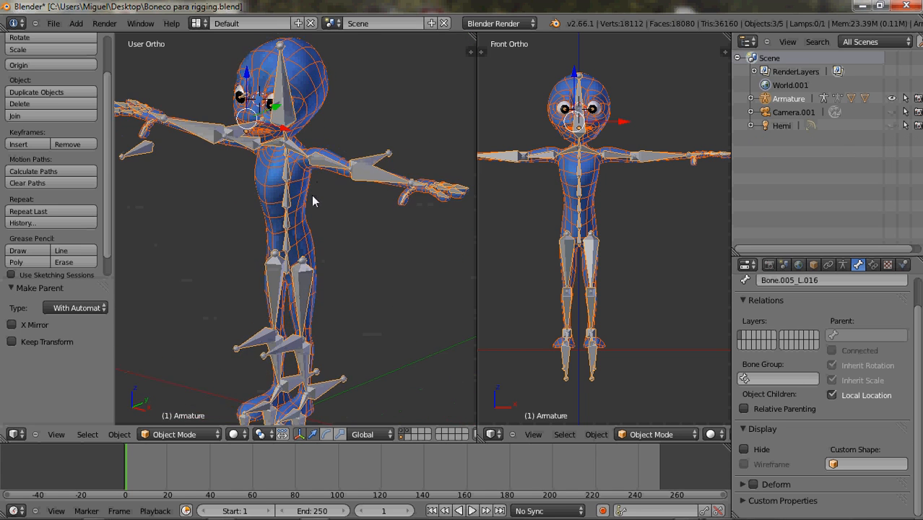
right_click(365, 172)
right_click(364, 172)
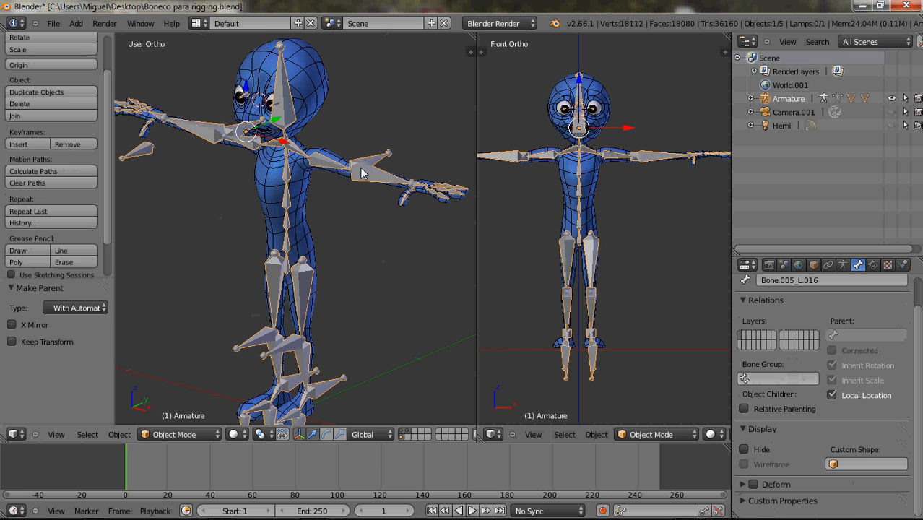
click(187, 436)
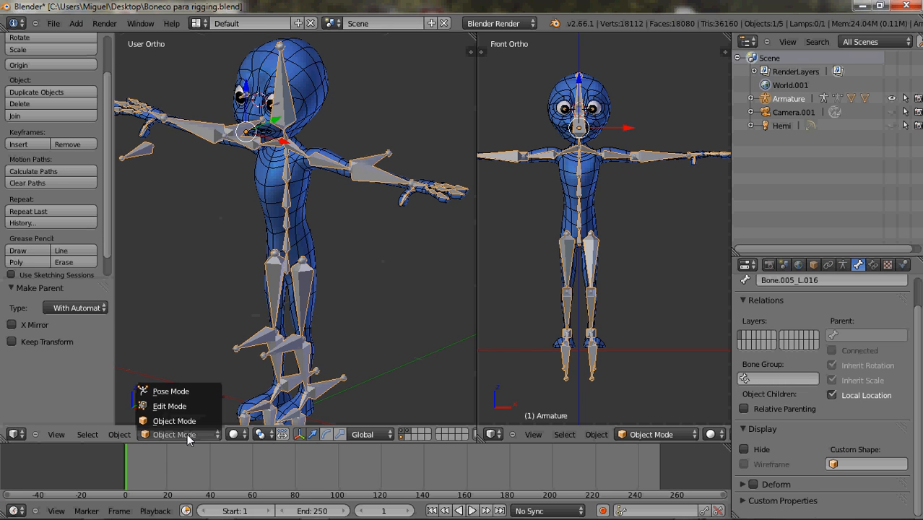
click(165, 395)
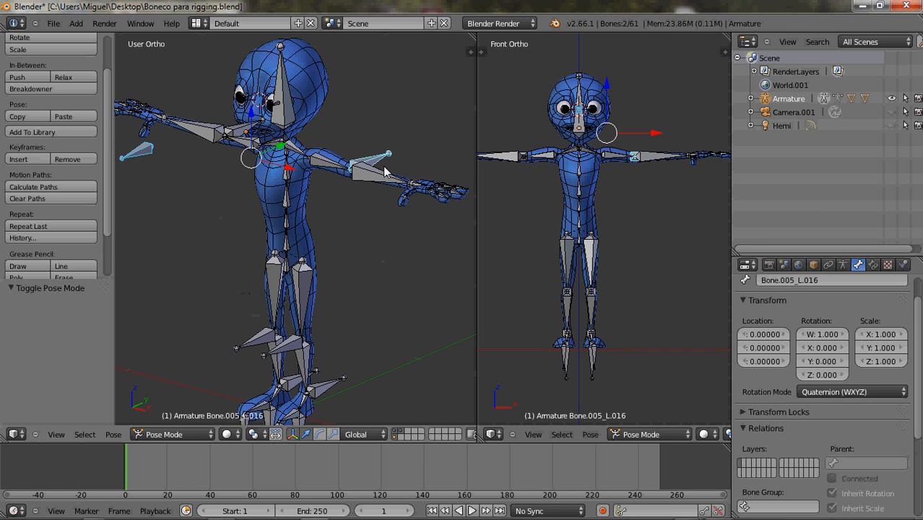
- Test the arm deformation by rotating the left forearm bone, and cancel the rotation
right_click(384, 177)
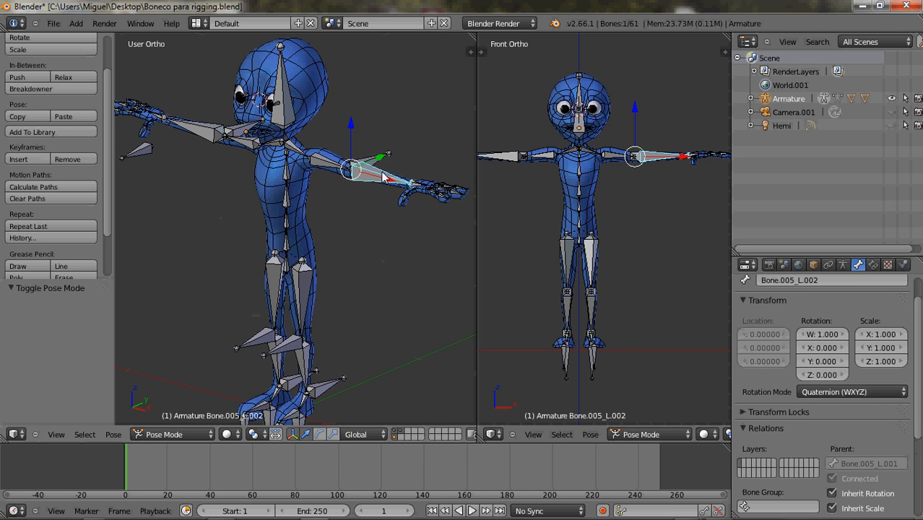
key(r)
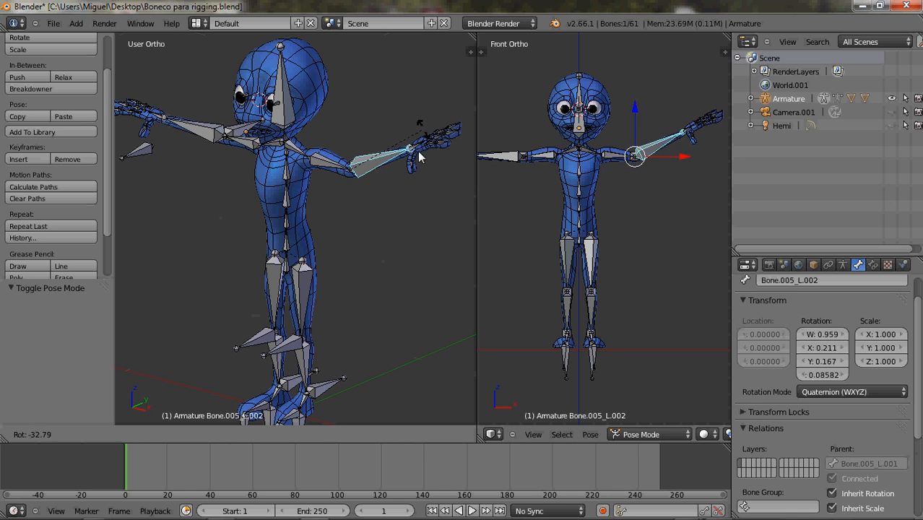
key(Escape)
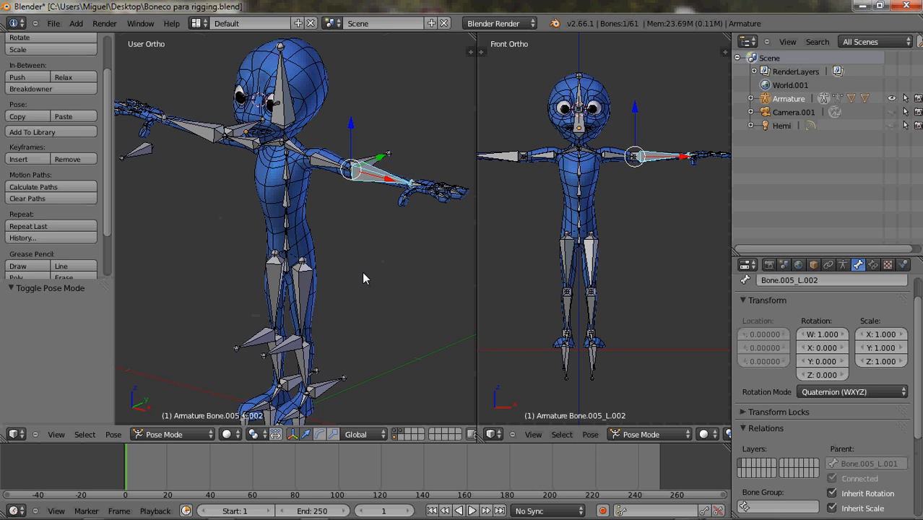
- Add an Inverse Kinematics constraint to the left shin bone Bone_L.001, targeting ankle bone Bone_L.004, with chain length 2
middle_drag(401, 291, 274, 350)
shift+middle_drag(353, 326, 353, 245)
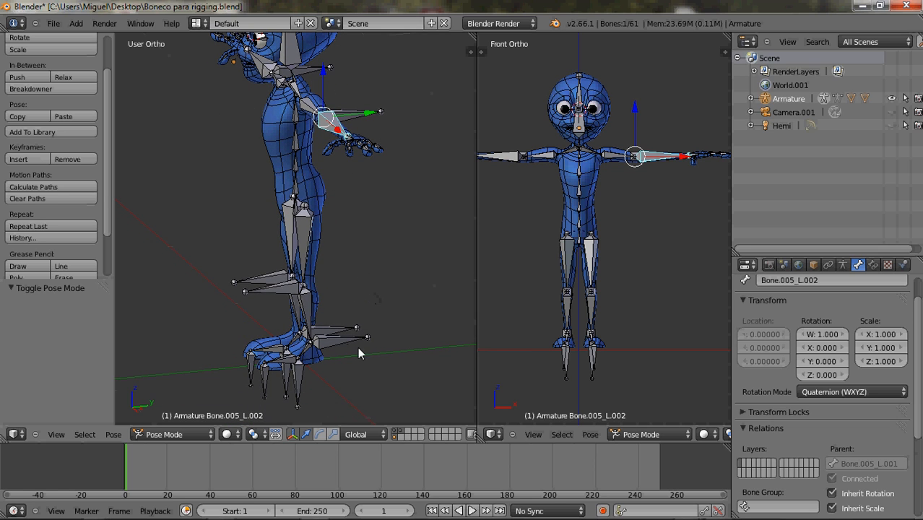
middle_drag(376, 316, 340, 281)
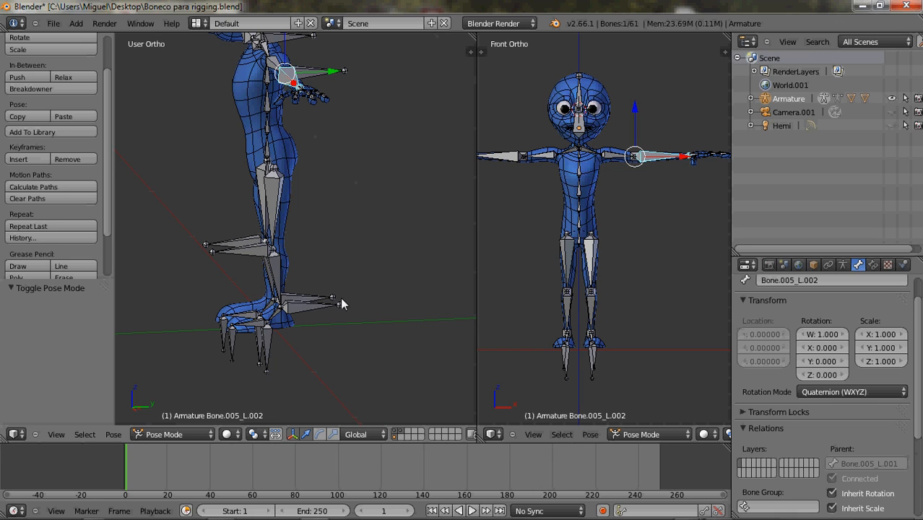
right_click(305, 308)
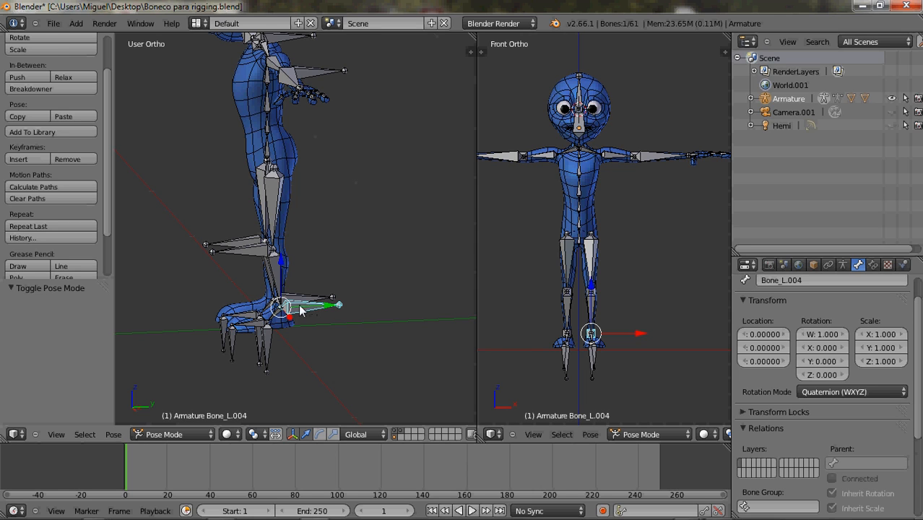
shift+right_click(278, 274)
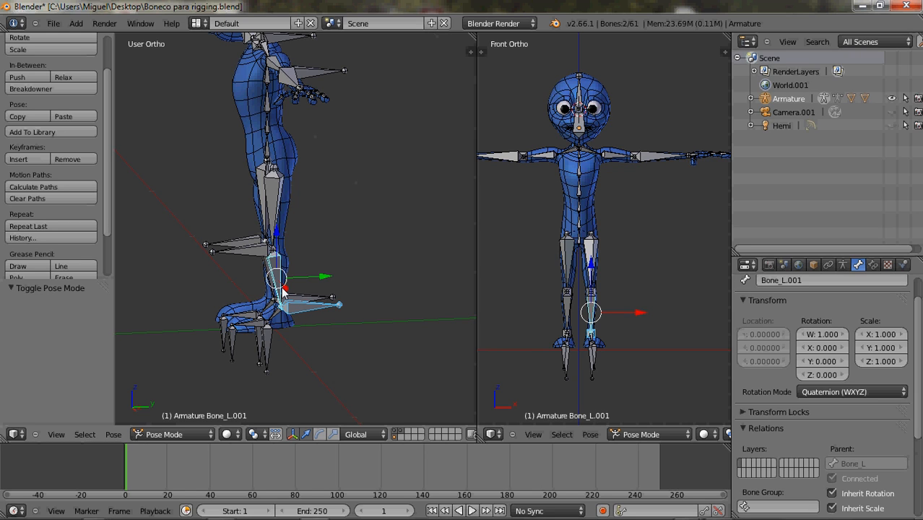
key(ctrl+shift+c)
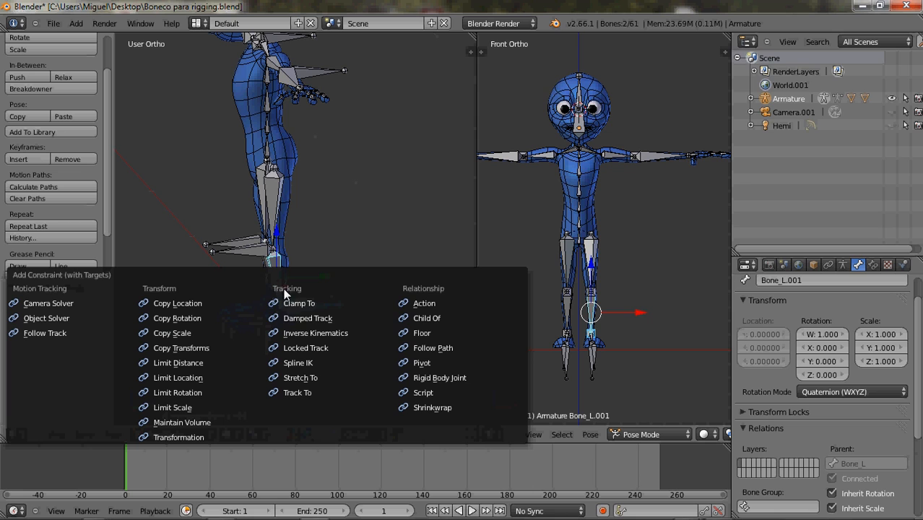
click(315, 333)
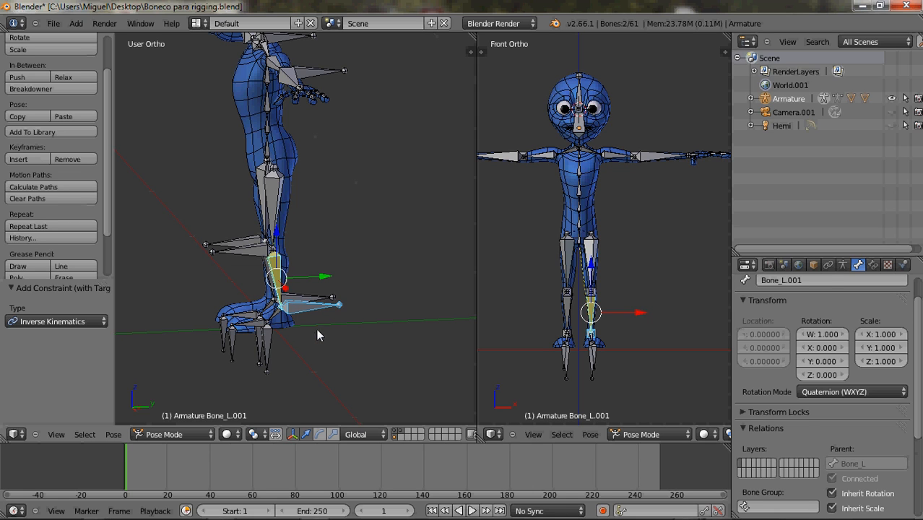
click(873, 264)
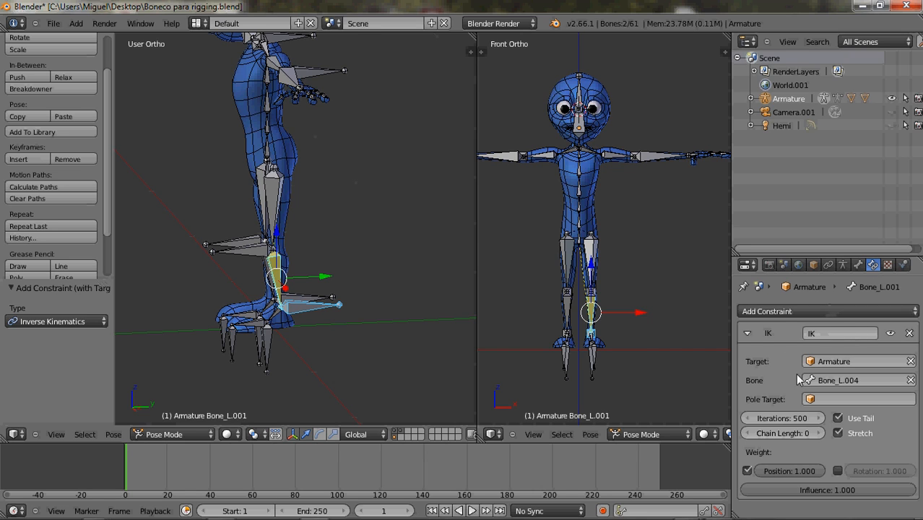
click(818, 431)
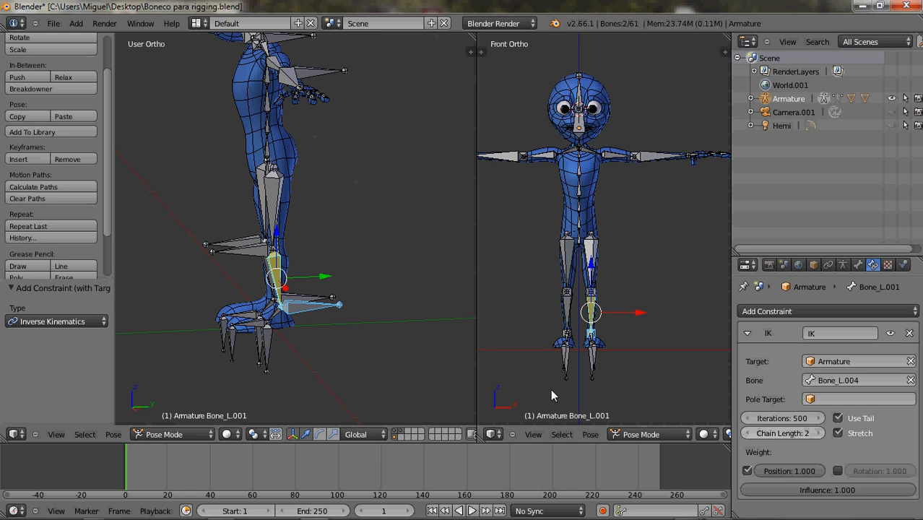
- Add an Inverse Kinematics constraint to left foot bone Bone_L.002, targeting the bone below it, Bone_L.005, with chain length 2
right_click(266, 341)
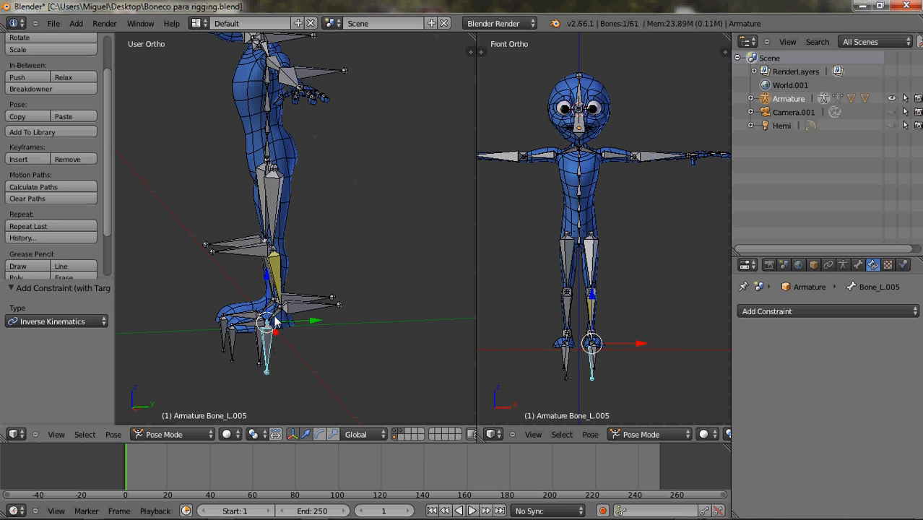
shift+right_click(276, 322)
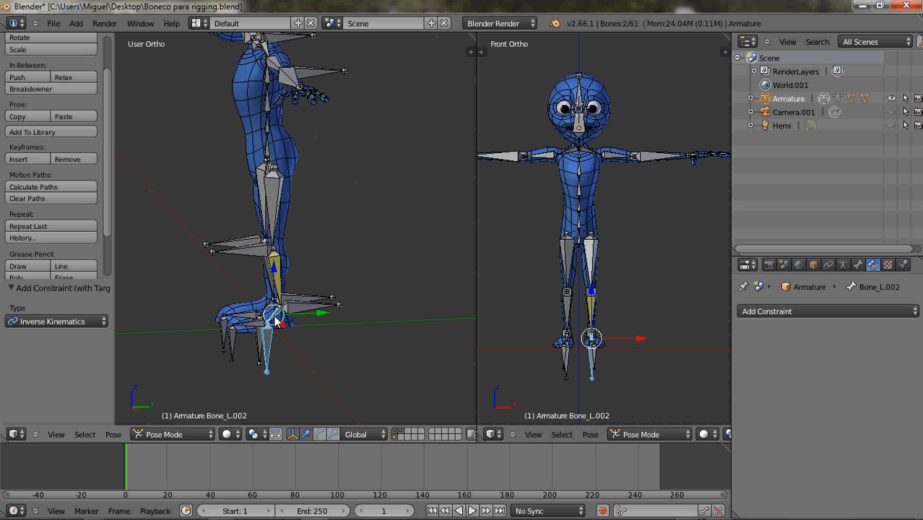
key(shift+ctrl+c)
click(298, 320)
click(820, 433)
click(820, 433)
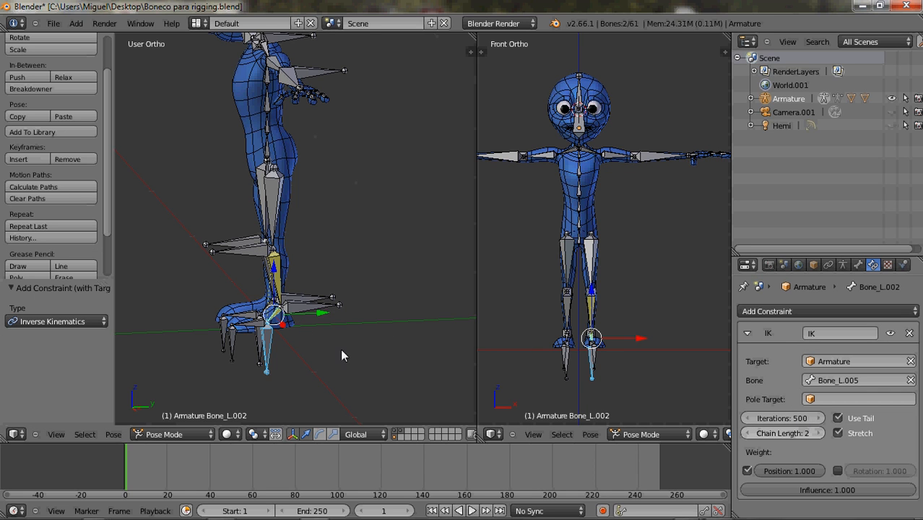
- Add an Inverse Kinematics constraint to the left toe bone Bone_L.003, targeting the toe-tip control bone, and raise its chain length
right_click(234, 337)
shift+right_click(247, 322)
key(ctrl+shift+c)
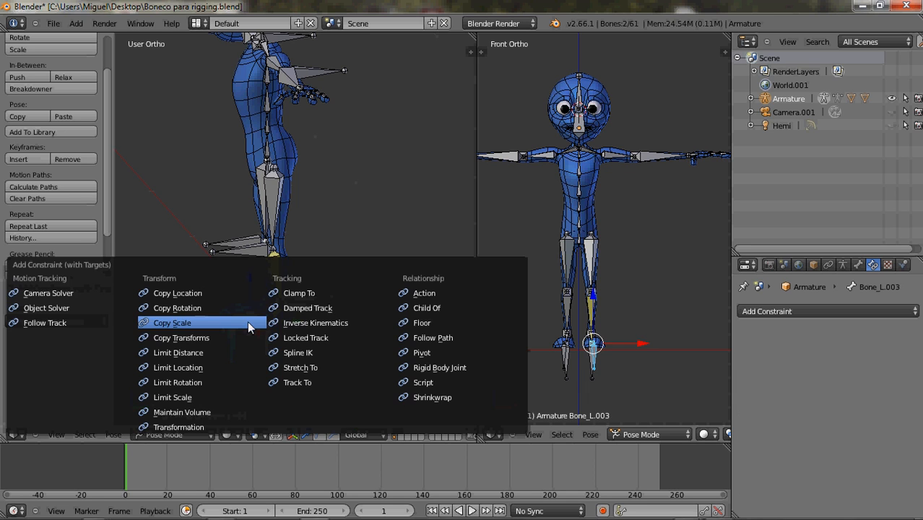
click(304, 323)
click(819, 433)
- Add an Inverse Kinematics constraint to the left thigh bone Bone_L, targeting knee control bone Bone_L.007, with chain length 1
middle_drag(355, 336, 353, 337)
right_click(263, 253)
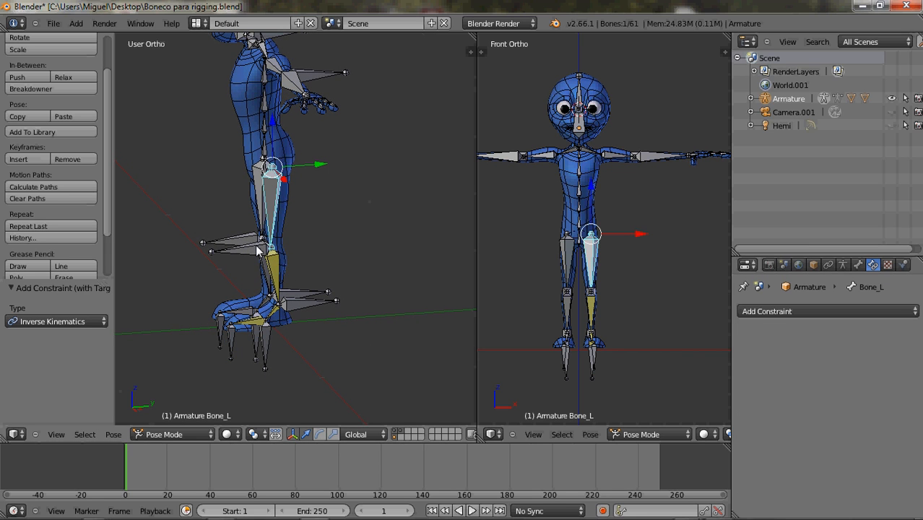
right_click(256, 251)
right_click(251, 252)
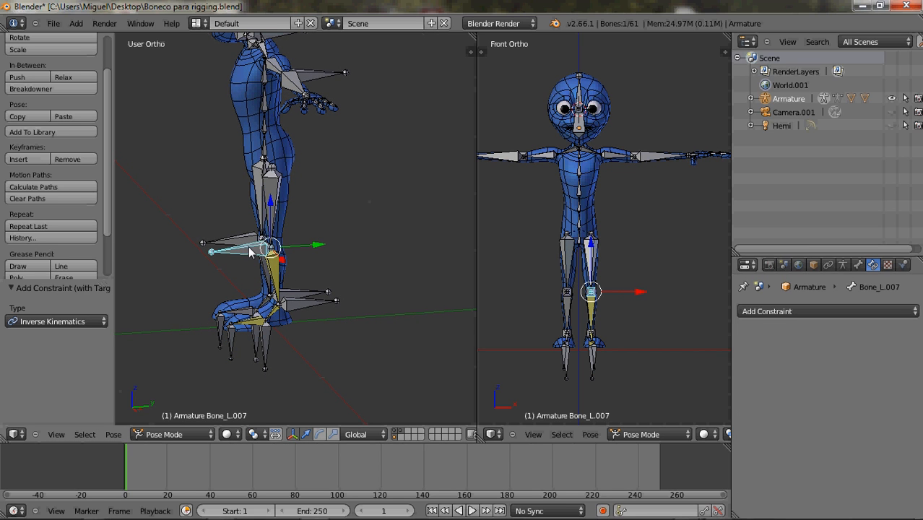
shift+right_click(273, 208)
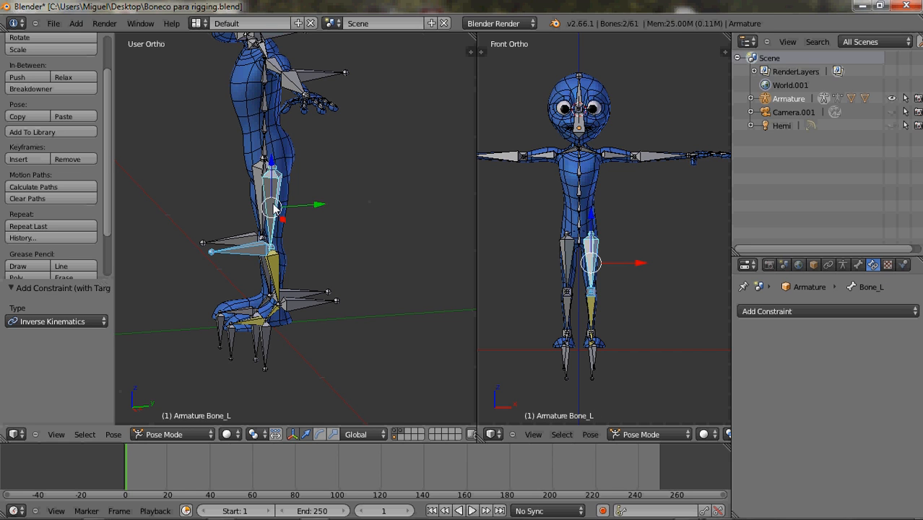
key(shift+ctrl+c)
click(298, 203)
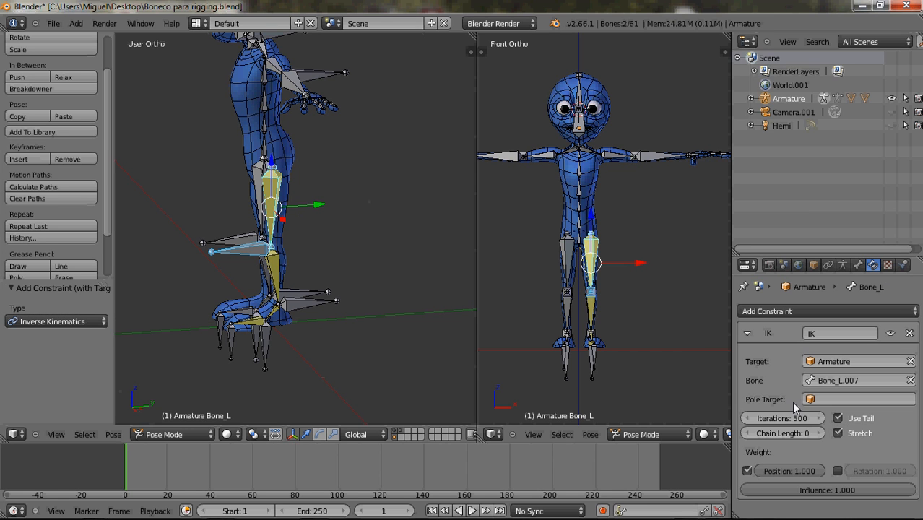
click(817, 433)
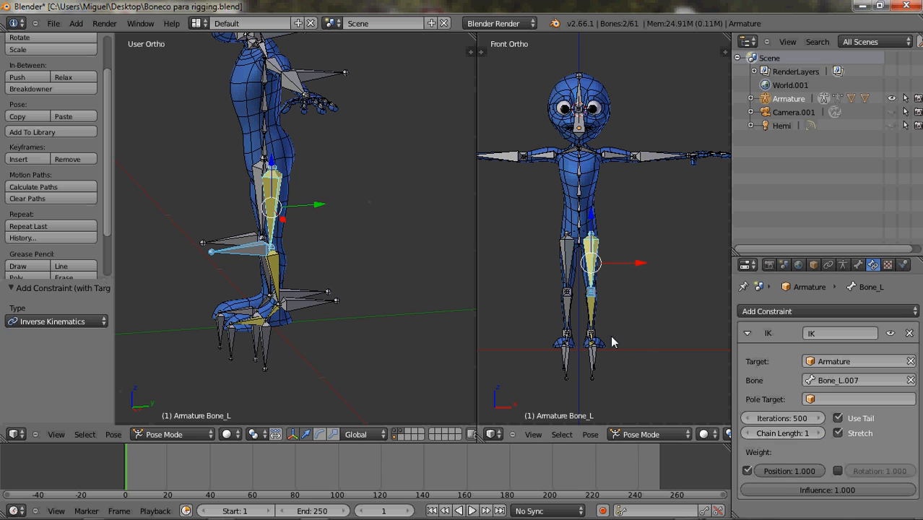
- Add an Inverse Kinematics constraint to the right thigh bone Bone_R, targeting knee control bone Bone_R.007, with chain length 1
middle_drag(338, 272, 543, 275)
middle_drag(448, 311, 337, 319)
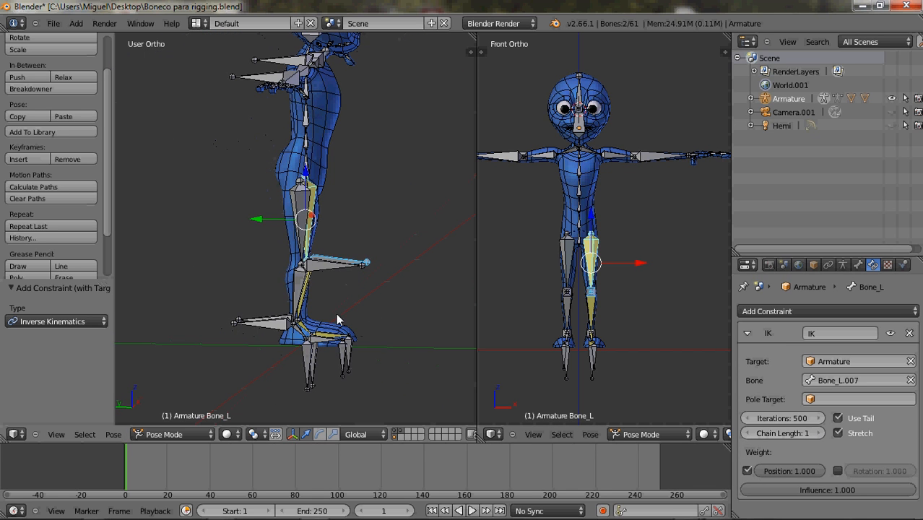
right_click(322, 271)
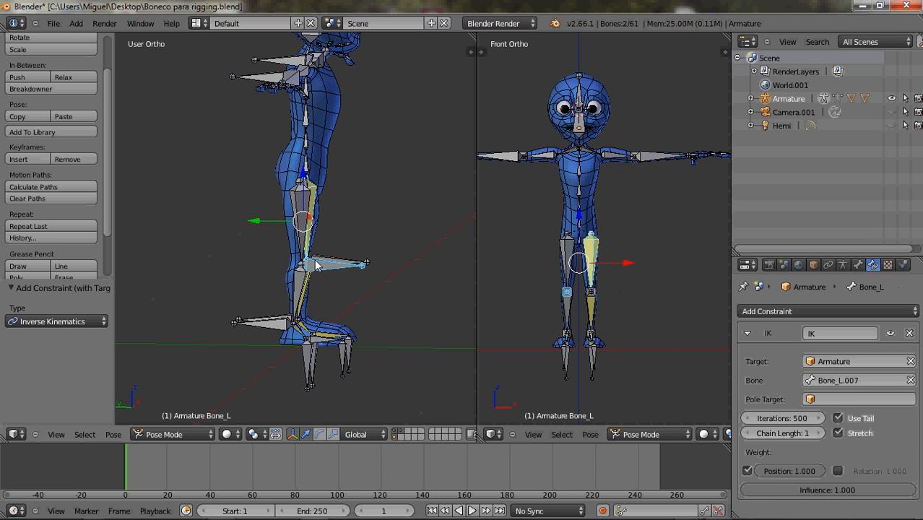
right_click(314, 258)
right_click(319, 263)
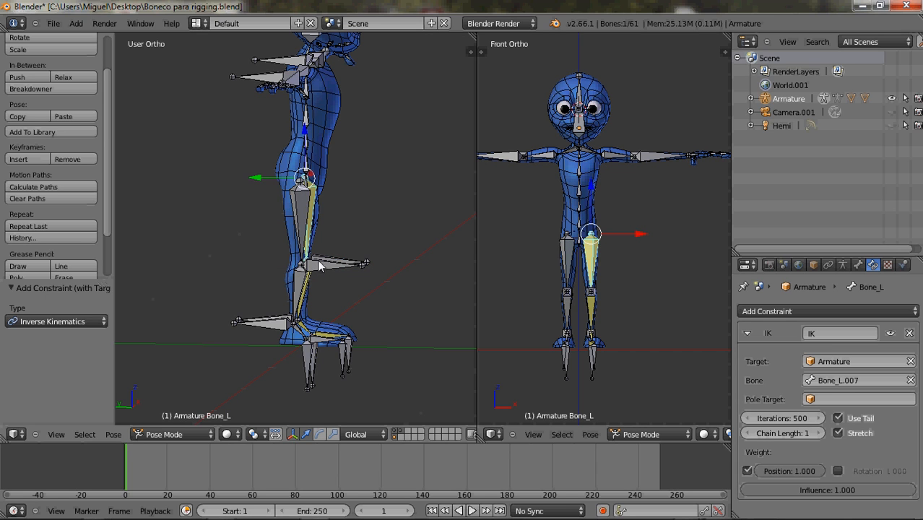
middle_drag(393, 236, 292, 271)
right_click(255, 277)
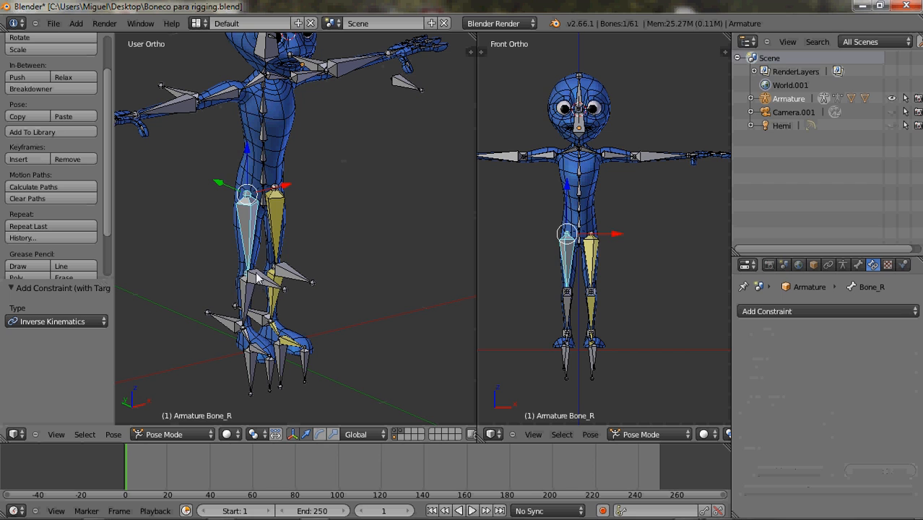
right_click(257, 277)
right_click(263, 285)
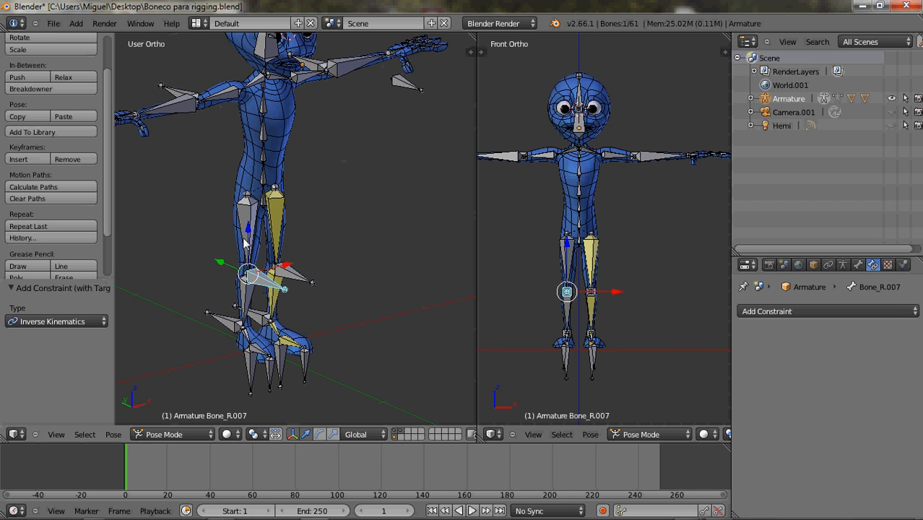
shift+right_click(243, 242)
key(ctrl+shift+c)
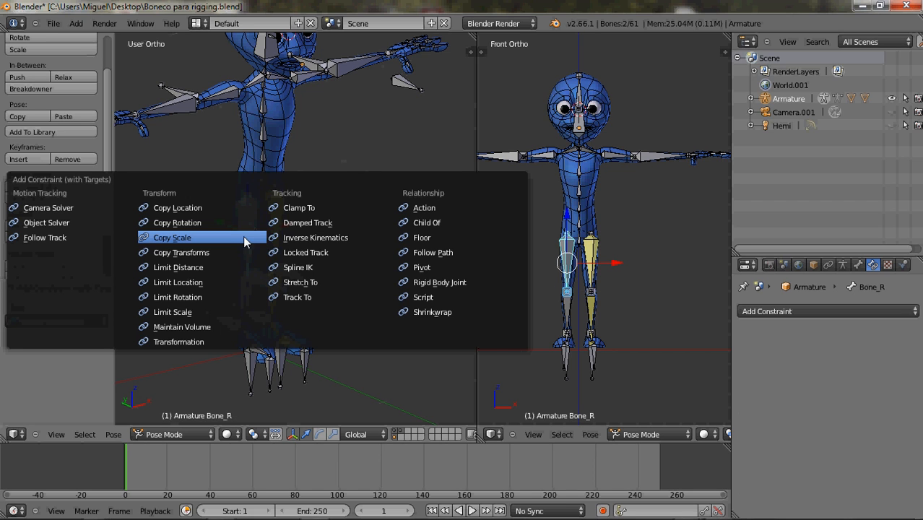
click(298, 238)
click(818, 432)
- Add an Inverse Kinematics constraint to the right shin bone Bone_R.001, targeting ankle bone Bone_R.004, and raise its chain length
middle_drag(317, 239, 286, 305)
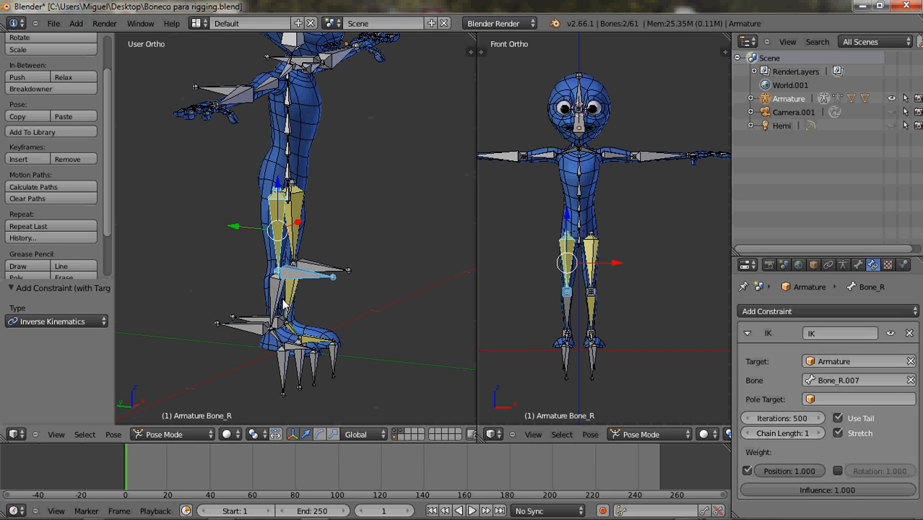
right_click(255, 330)
right_click(251, 332)
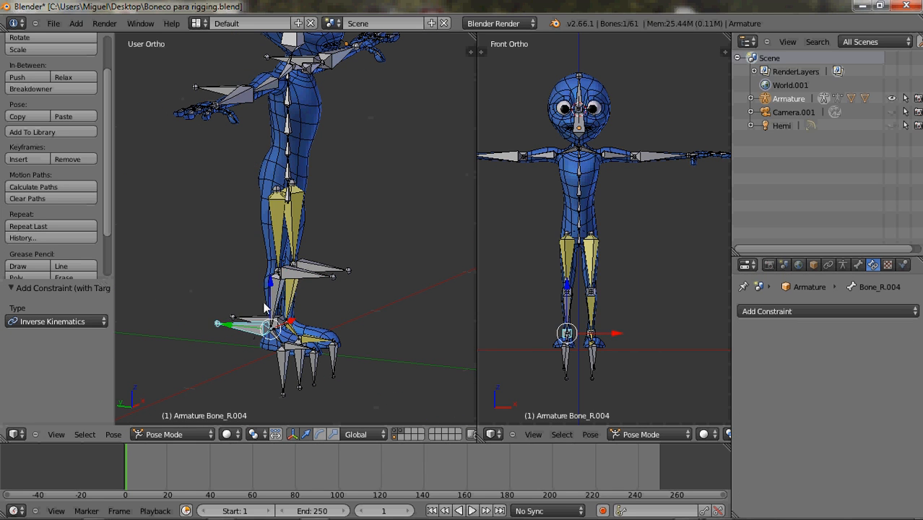
shift+right_click(276, 296)
key(shift+ctrl+c)
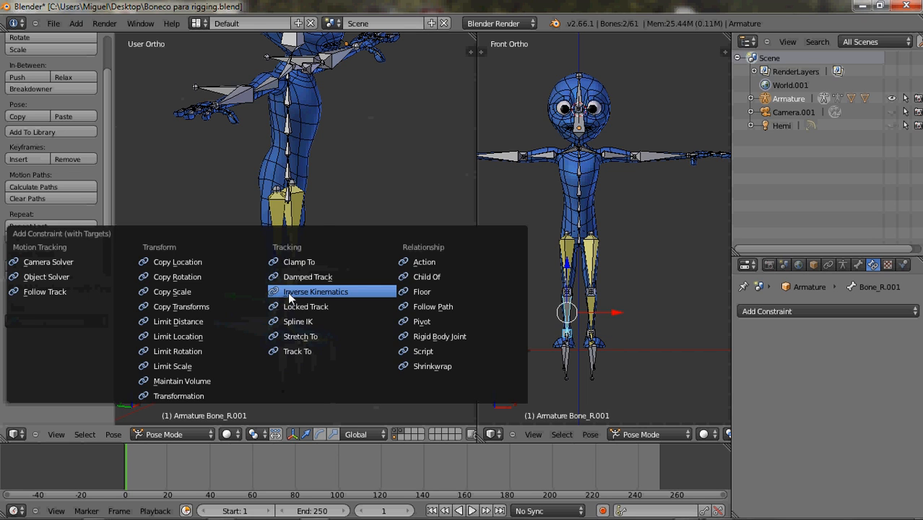
click(318, 238)
click(820, 432)
click(820, 432)
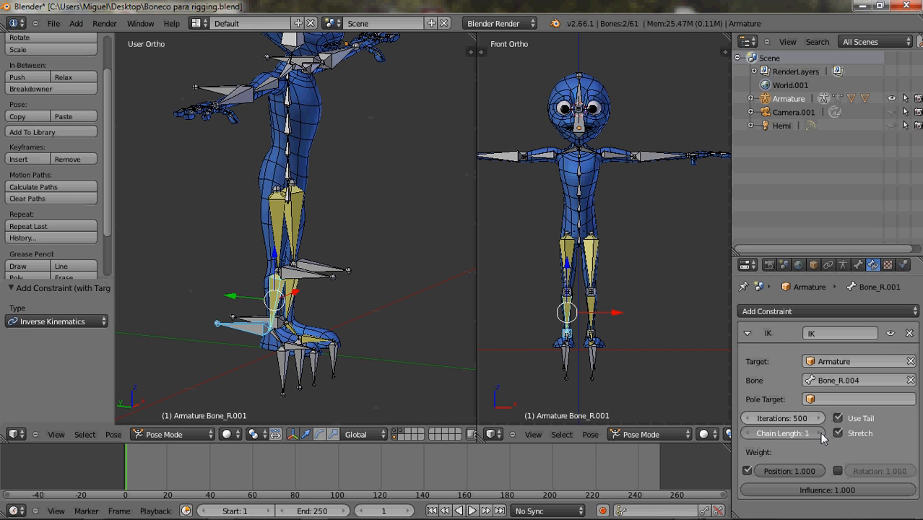
- Add an Inverse Kinematics constraint to right foot bone Bone_R.002, targeting the bone below it, Bone_R.005, with chain length 1
right_click(283, 368)
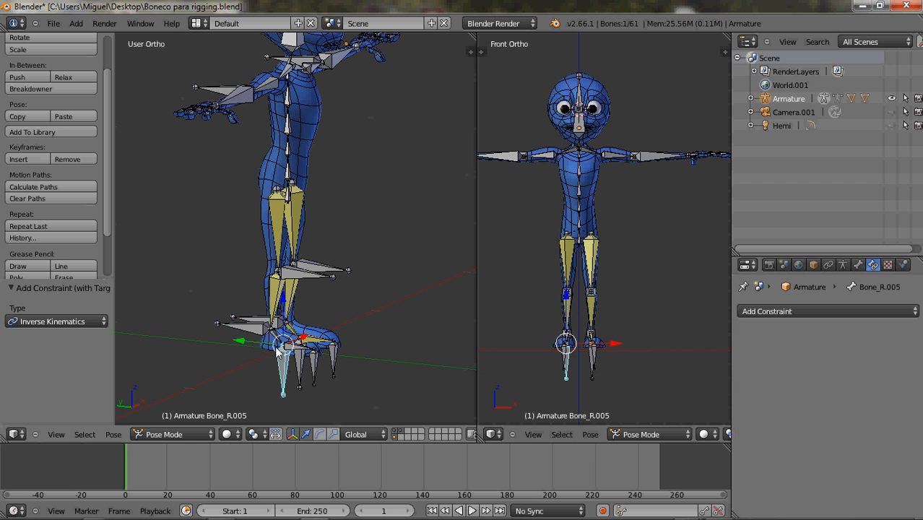
shift+right_click(278, 343)
key(ctrl+shift+c)
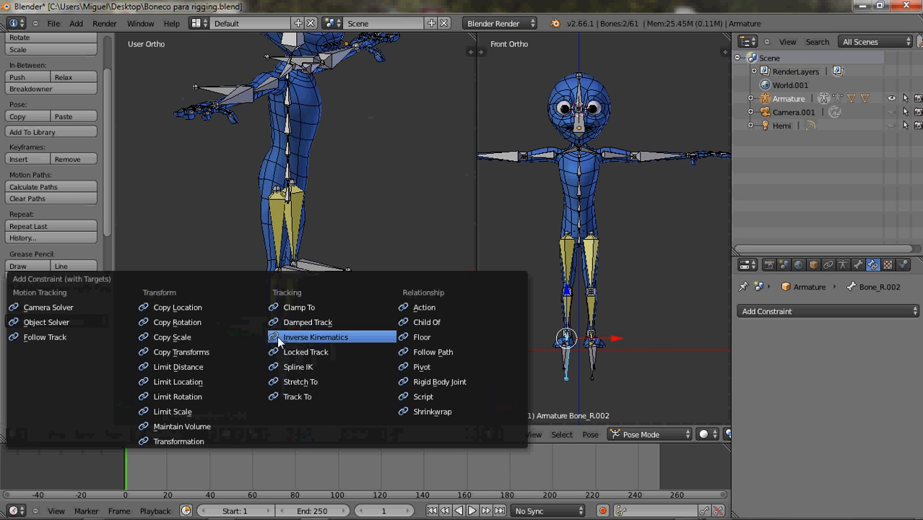
click(298, 336)
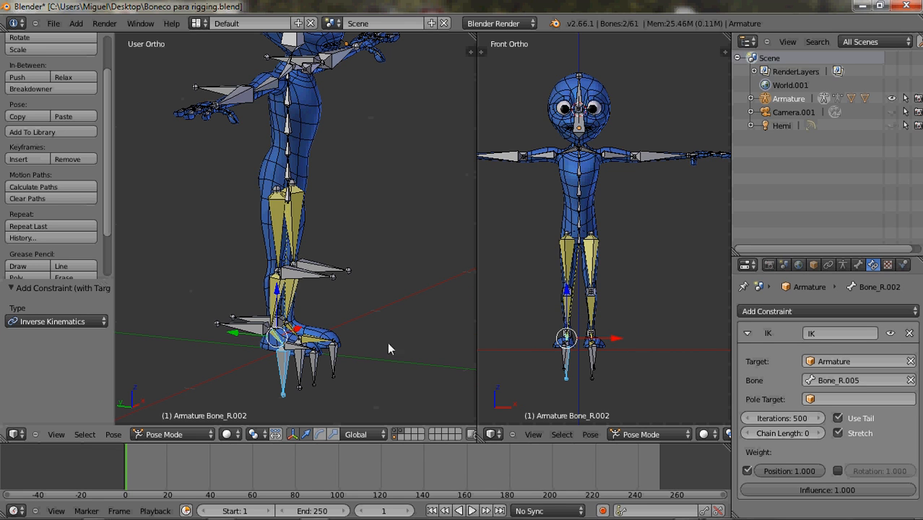
click(819, 434)
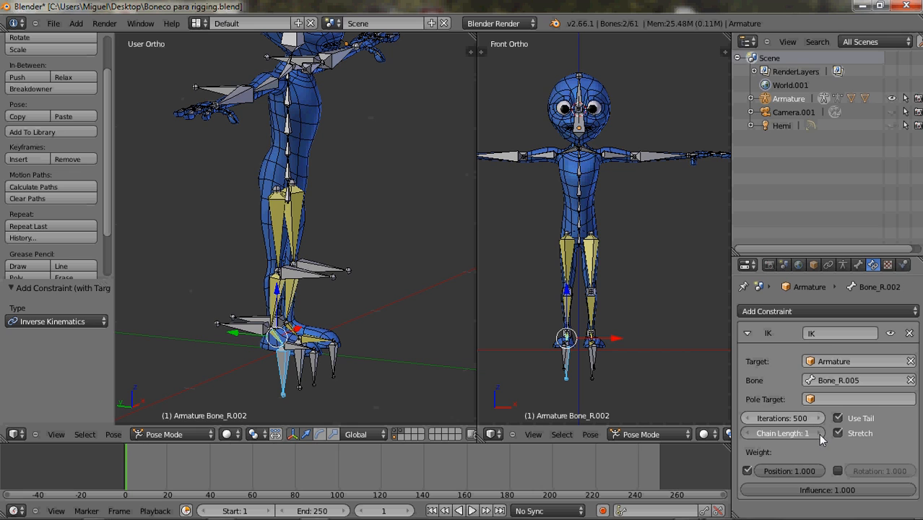
- Add an Inverse Kinematics constraint to right toe bone Bone_R.003, targeting toe-tip control bone Bone_R.006, with chain length 1
right_click(311, 369)
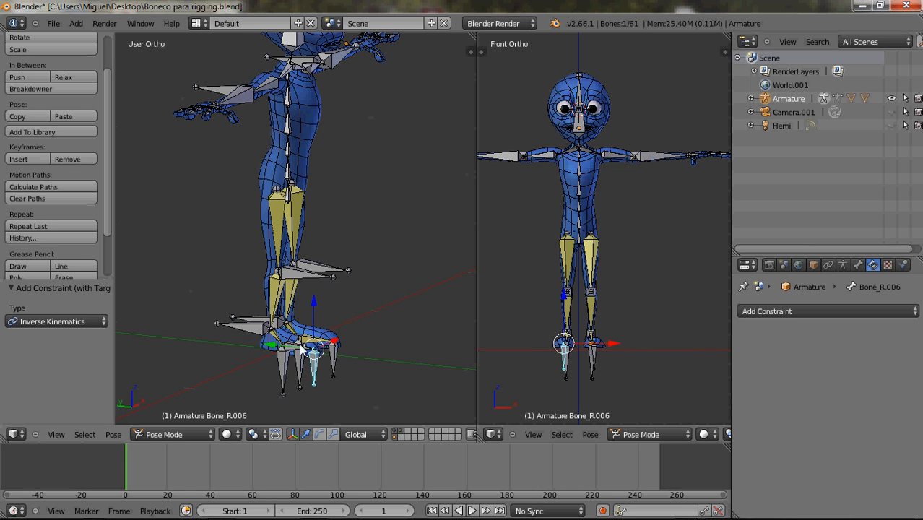
shift+right_click(291, 353)
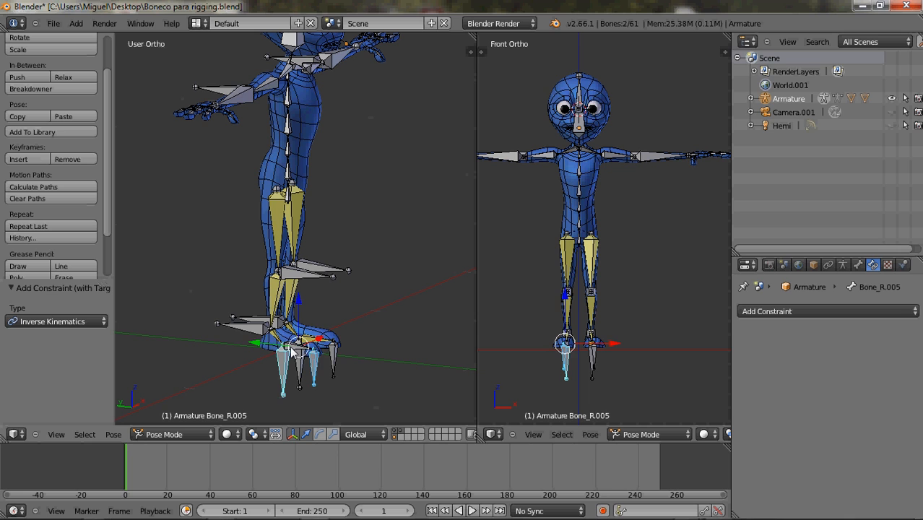
right_click(315, 365)
middle_drag(315, 364, 284, 351)
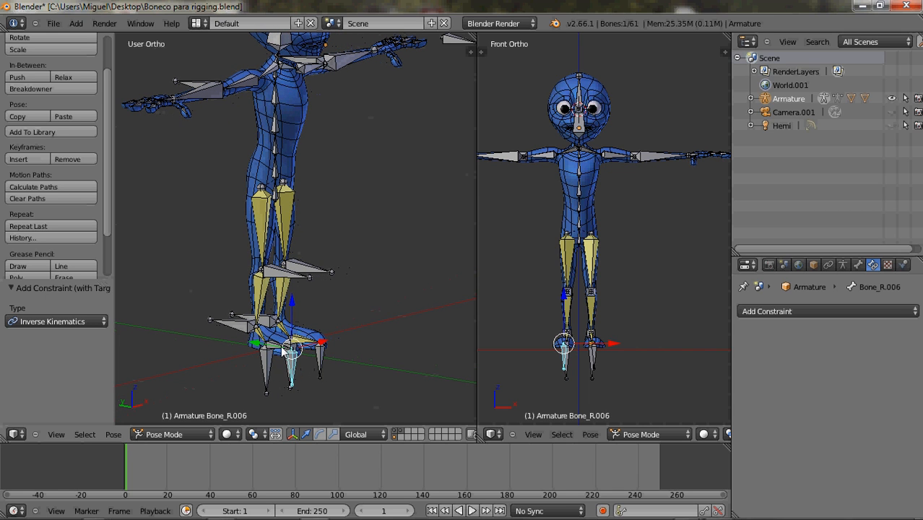
shift+right_click(280, 351)
key(shift+ctrl+c)
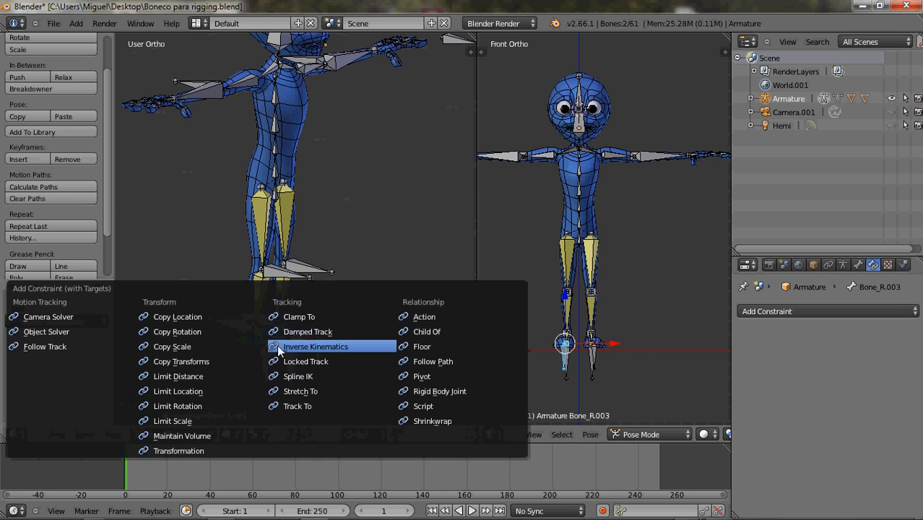
click(277, 344)
click(816, 432)
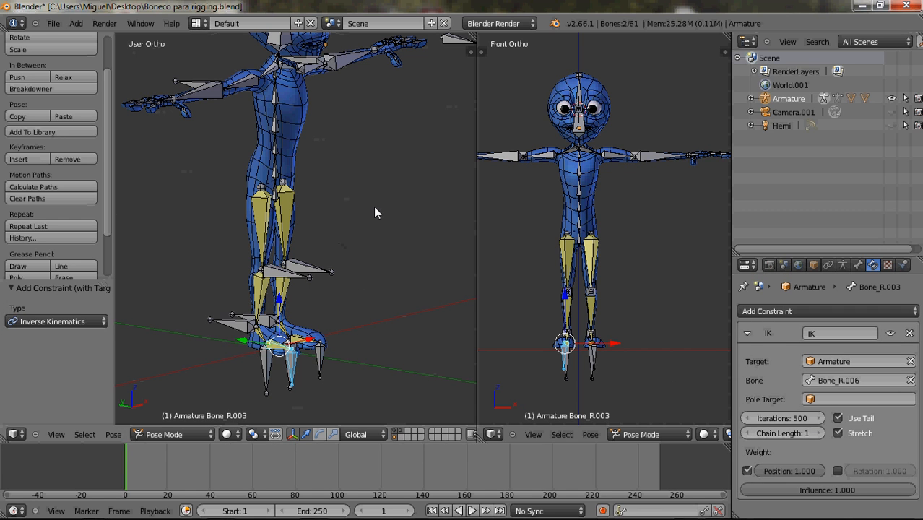
- Add an Inverse Kinematics constraint to right upper arm bone Bone.005_R.001, targeting elbow control bone Bone.005_R.016, with chain length 2
middle_drag(264, 160, 195, 136)
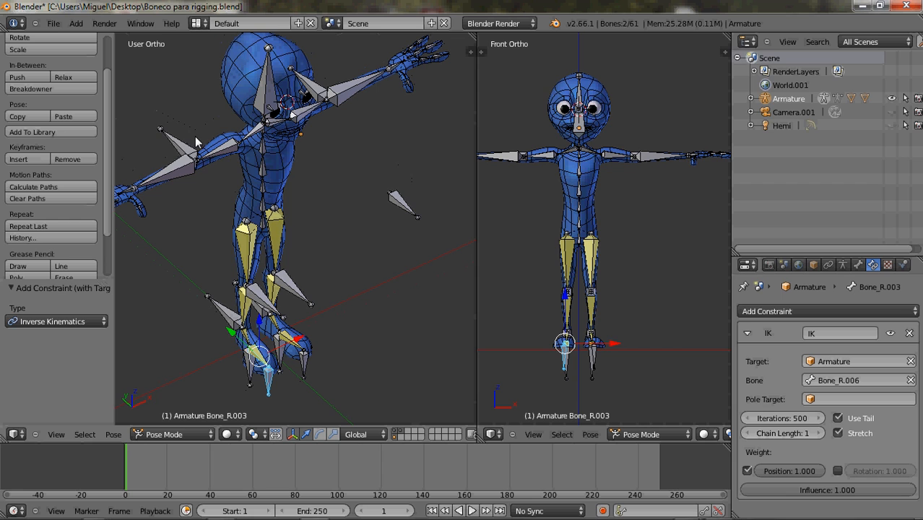
right_click(188, 146)
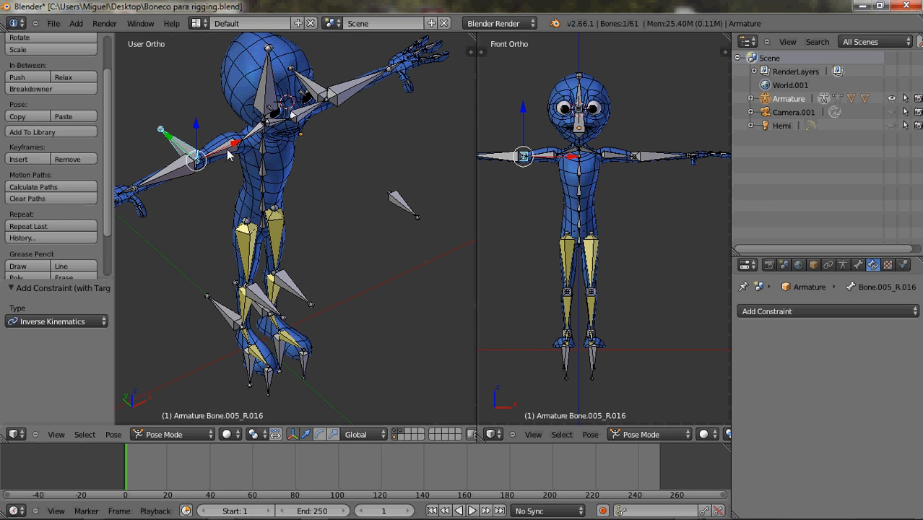
key(ctrl+shift+c)
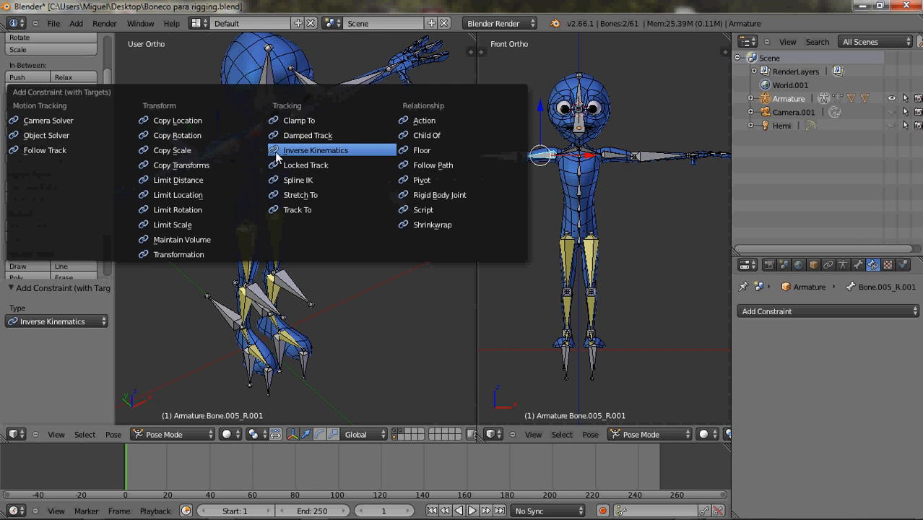
click(313, 153)
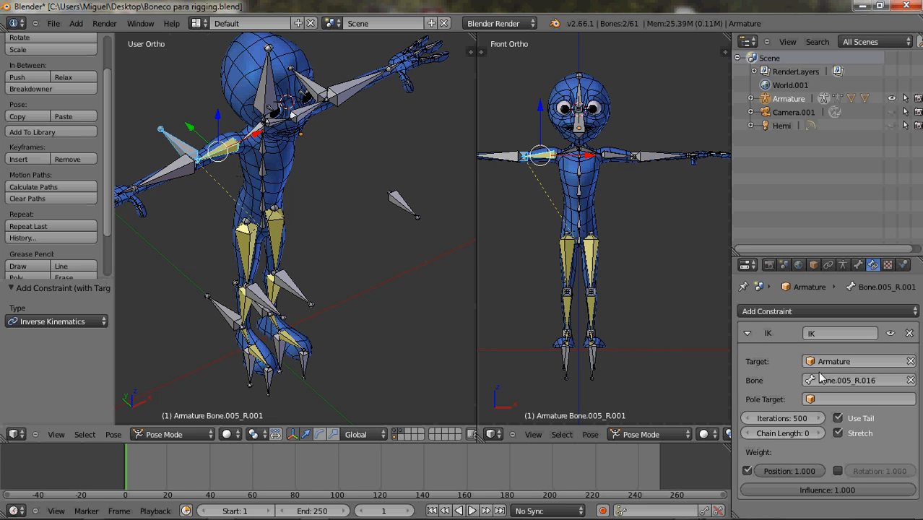
click(819, 434)
click(817, 432)
- Add an Inverse Kinematics constraint to left upper arm bone Bone.005_L.001, targeting elbow control bone Bone.005_L.016, with chain length 2
middle_drag(442, 173, 382, 175)
right_click(319, 138)
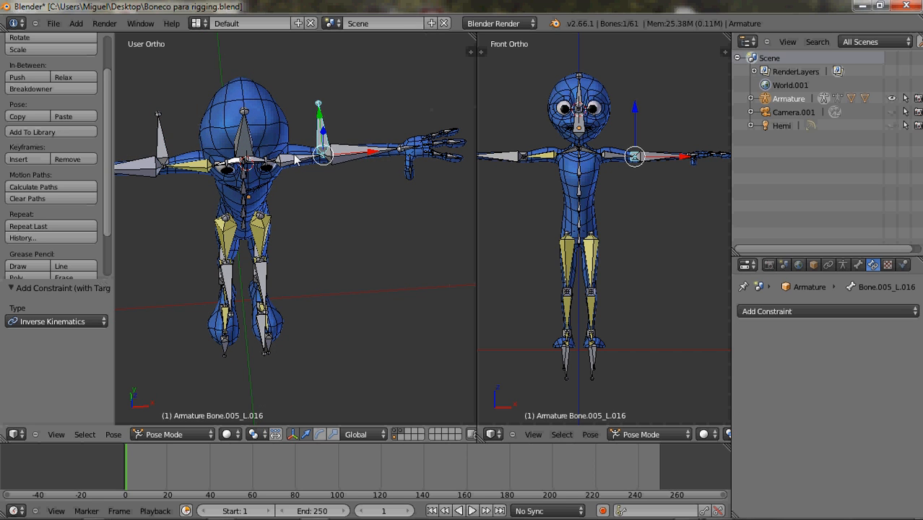
key(shift+ctrl+c)
click(303, 154)
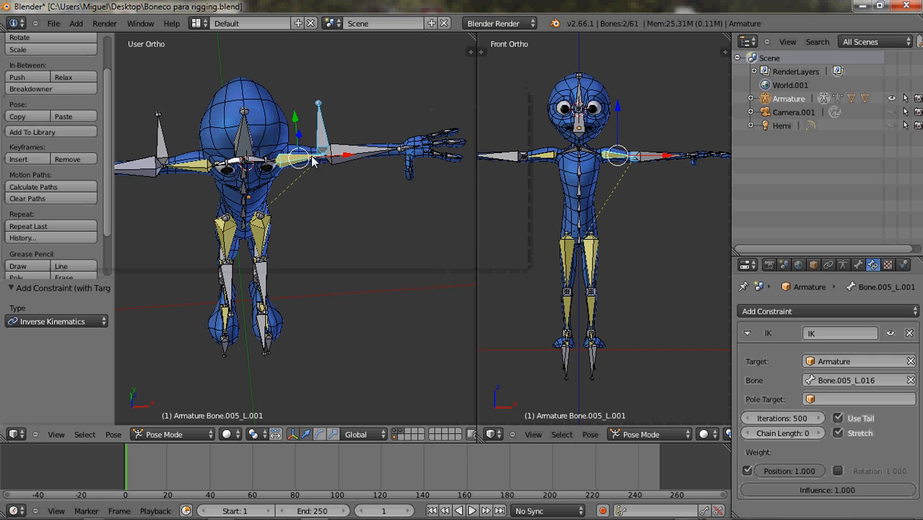
click(817, 434)
click(817, 434)
- Test the left leg rig by raising control bones Bone_L.004, Bone_L.005 and Bone_L.006 together along Z, and undo the move
middle_drag(403, 285, 288, 233)
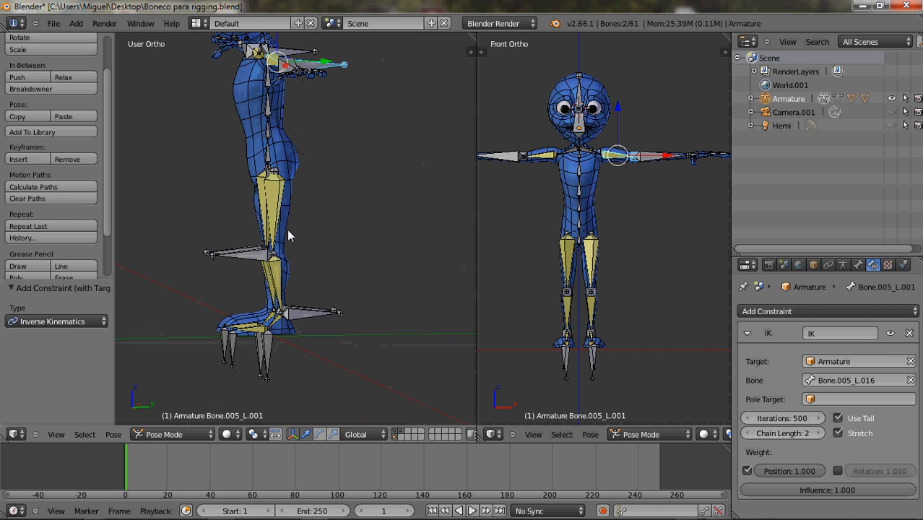
right_click(268, 349)
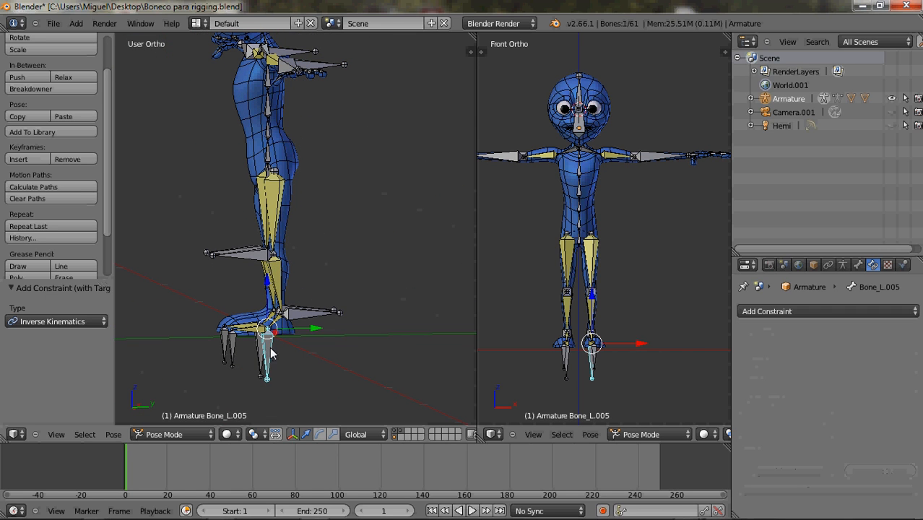
shift+right_click(302, 317)
shift+right_click(229, 349)
key(g)
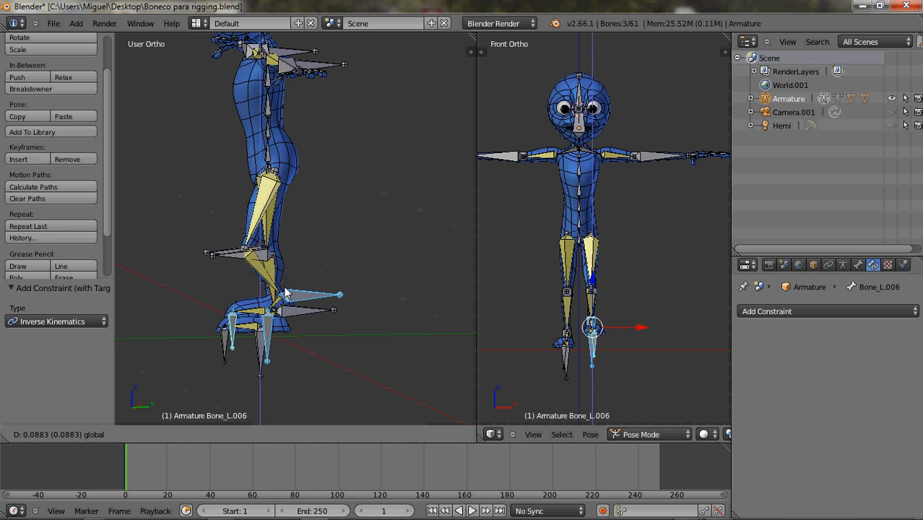
click(286, 292)
key(ctrl+z)
key(ctrl+z)
middle_drag(288, 291, 412, 315)
middle_drag(362, 209, 331, 245)
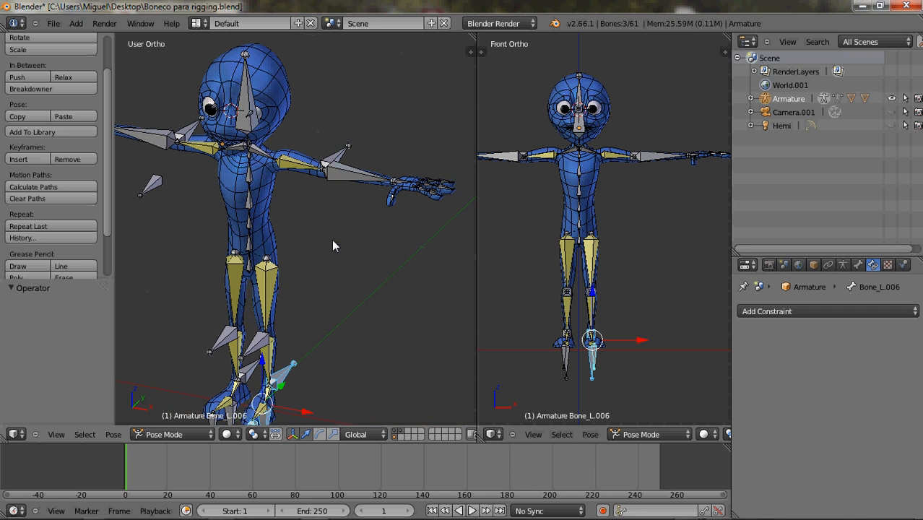
right_click(153, 183)
shift+right_click(250, 114)
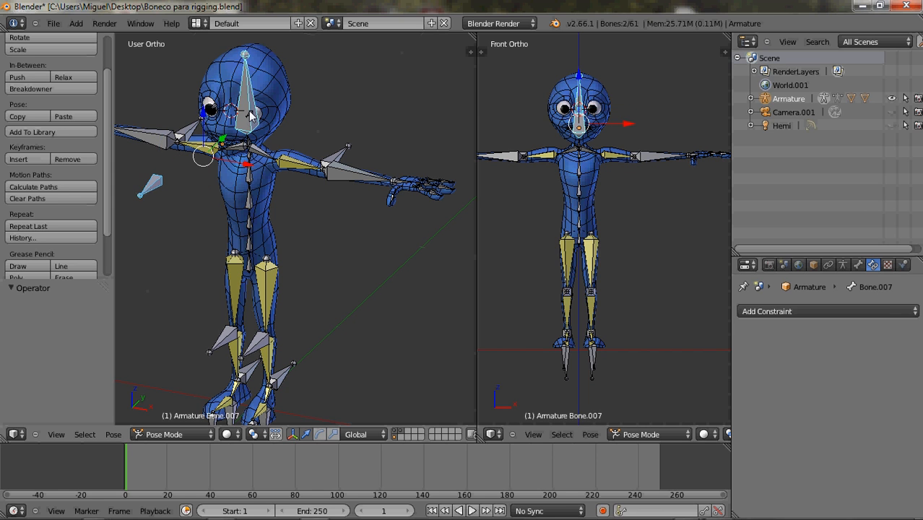
middle_drag(264, 116, 189, 130)
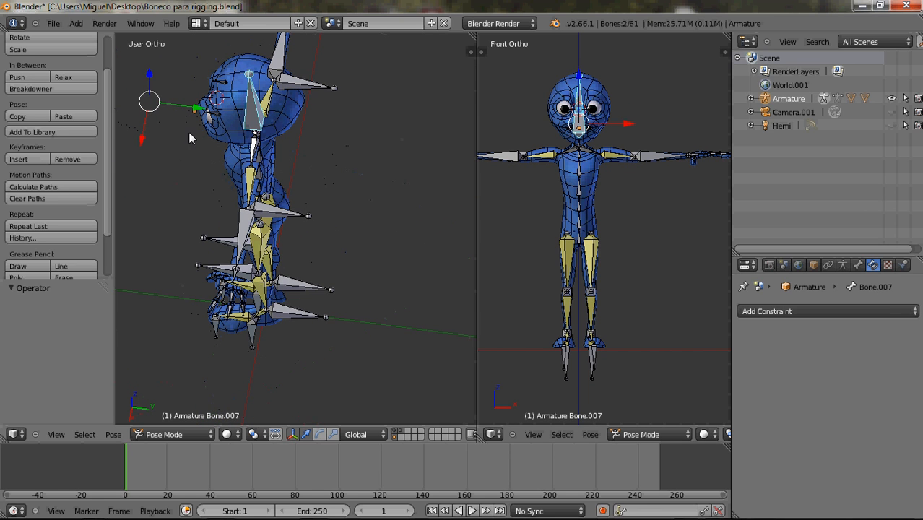
- Add an Inverse Kinematics constraint to left eye bone Bone.008, targeting control bone Bone.010 in front of the face, with chain length 1
right_click(205, 116)
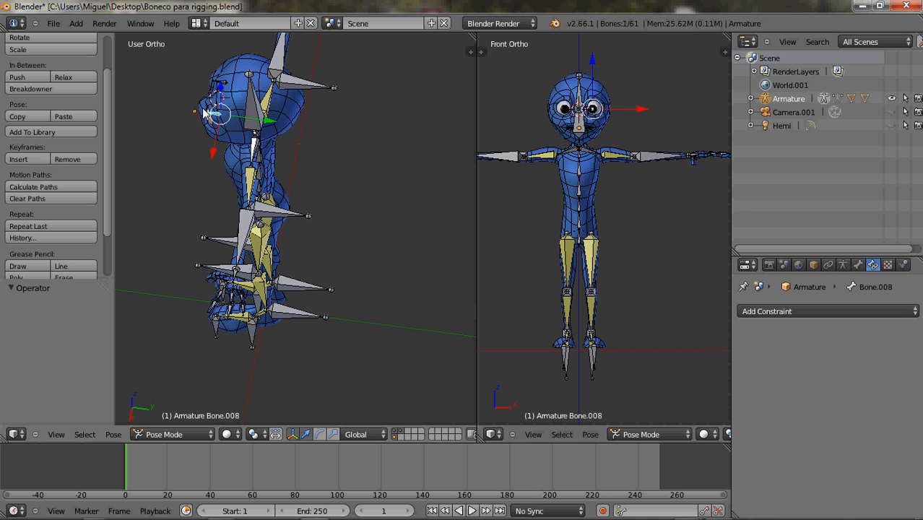
middle_drag(205, 116, 196, 144)
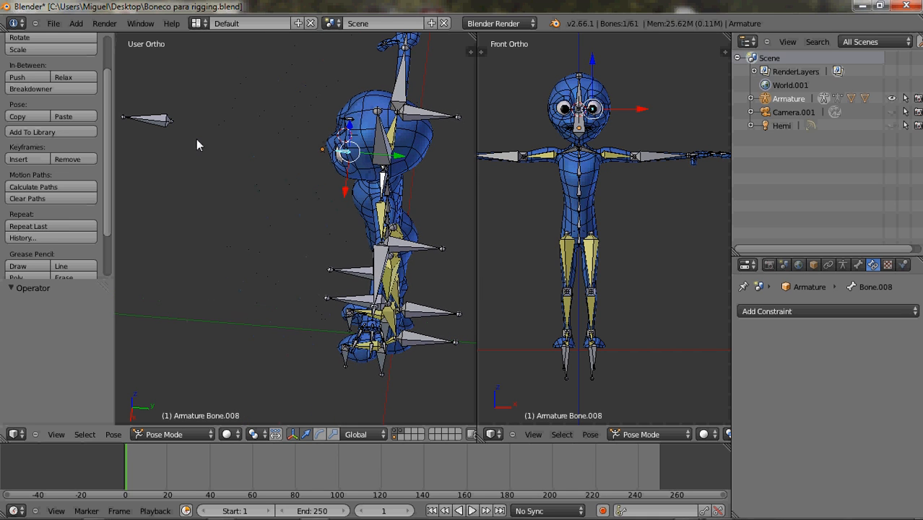
right_click(156, 124)
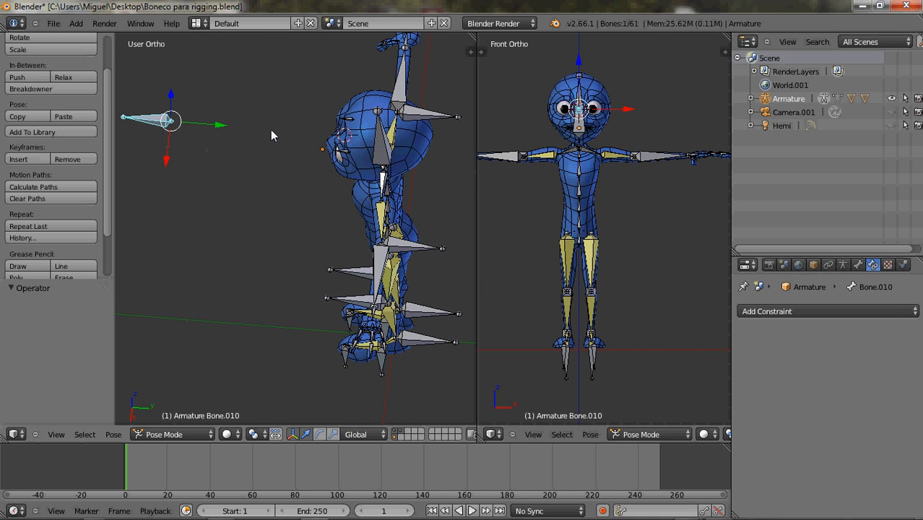
shift+right_click(345, 156)
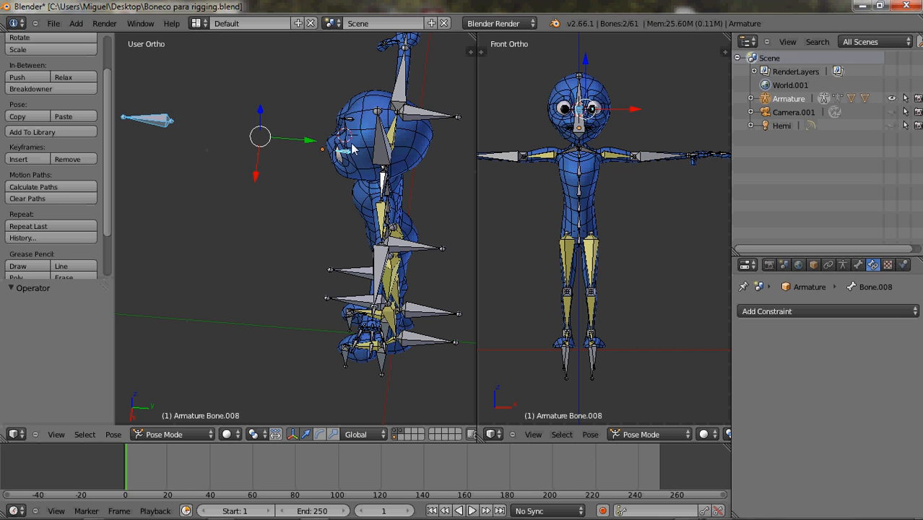
key(shift+ctrl+c)
click(331, 146)
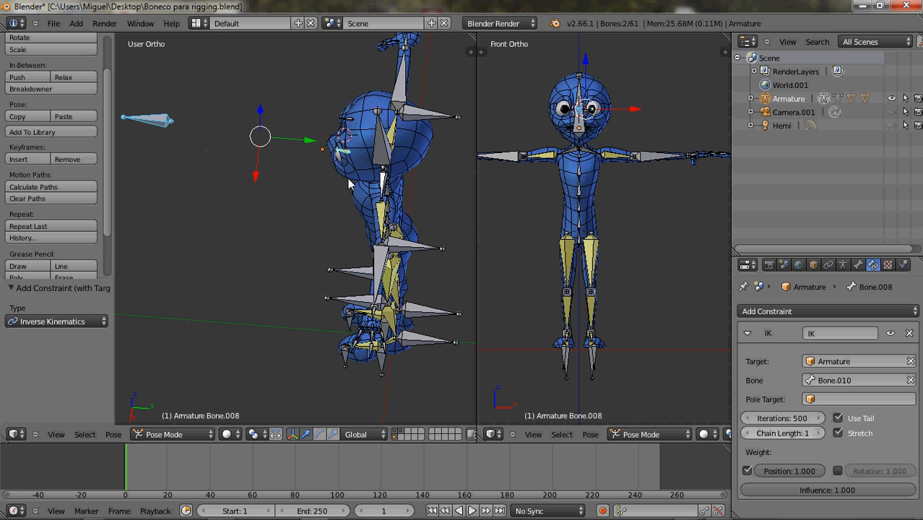
- Add an Inverse Kinematics constraint to right eye bone Bone.009, targeting control bone Bone.010, with chain length 1
right_click(160, 125)
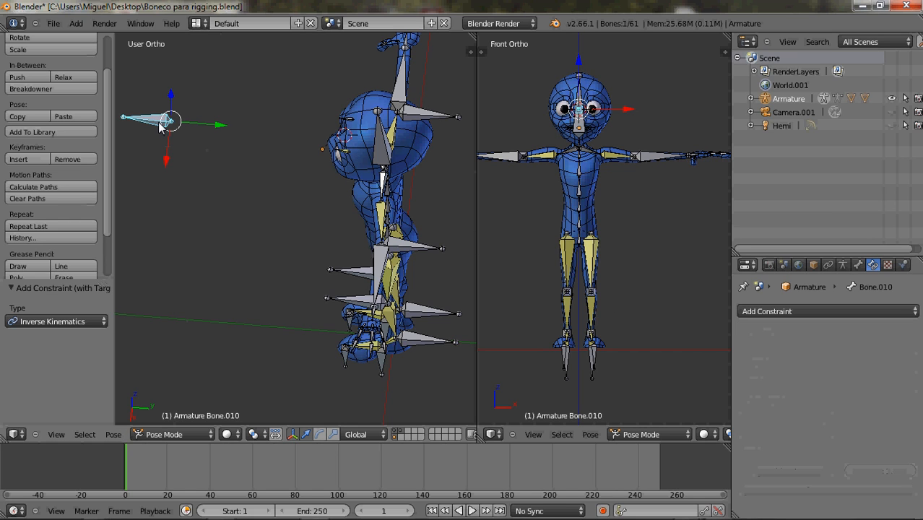
shift+right_click(349, 121)
key(shift+ctrl+c)
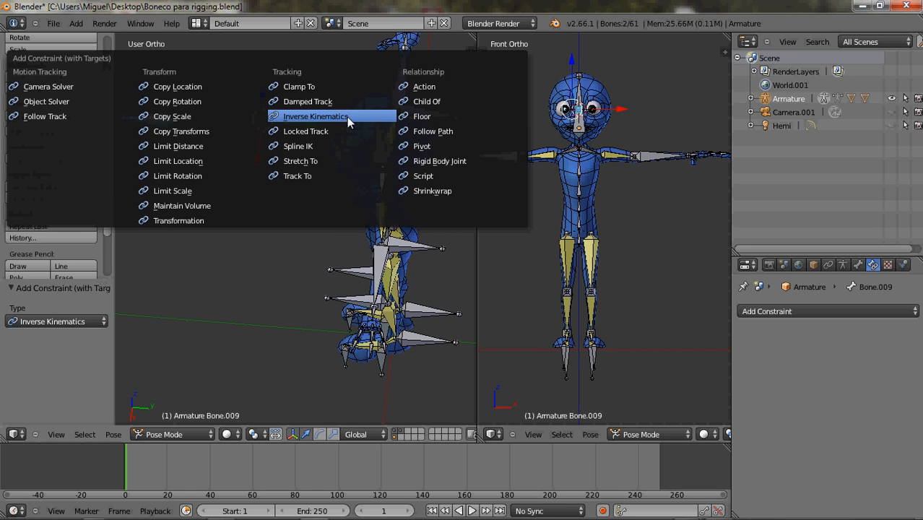
click(347, 116)
click(819, 433)
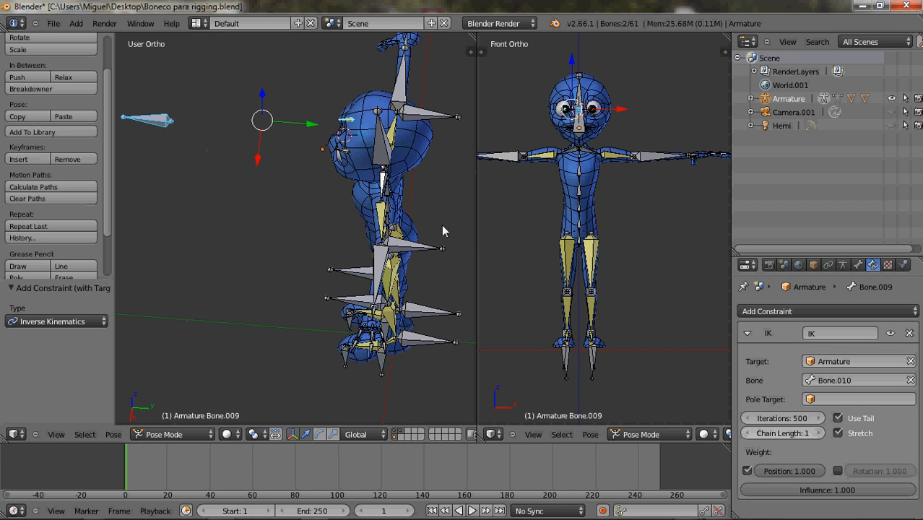
- Test the eye rig by moving control bone Bone.010 sideways along X, and undo the move
right_click(166, 123)
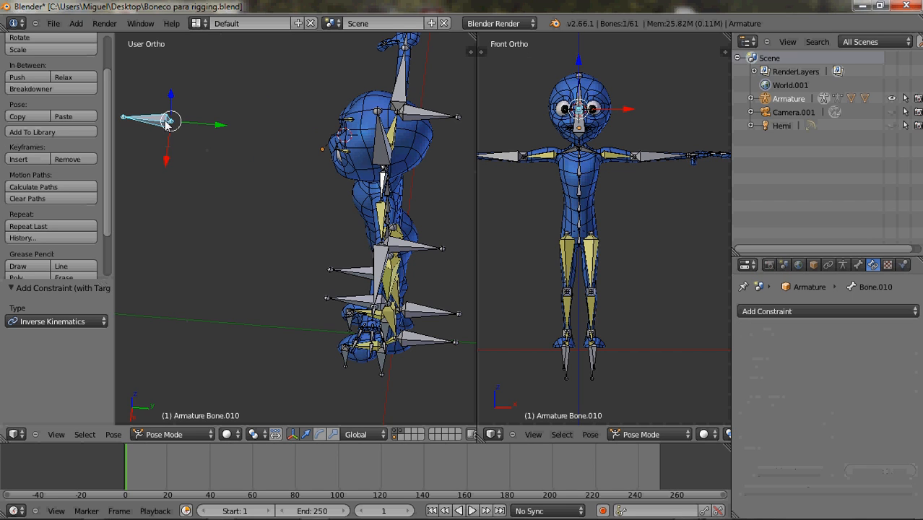
middle_drag(276, 127, 442, 63)
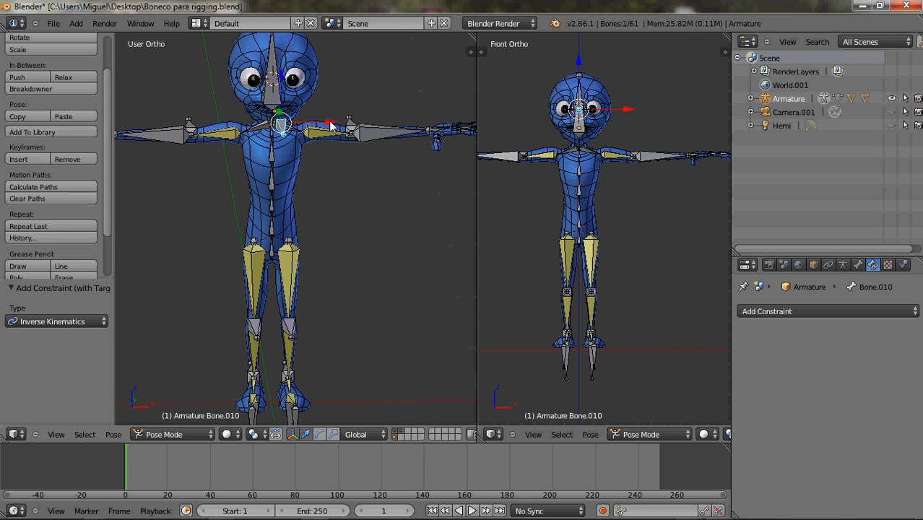
key(g)
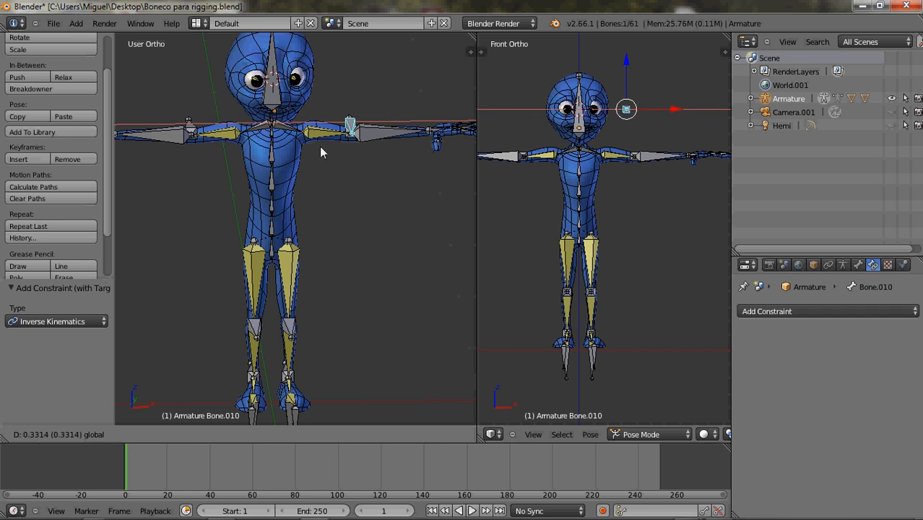
drag(278, 134, 227, 130)
key(ctrl+z)
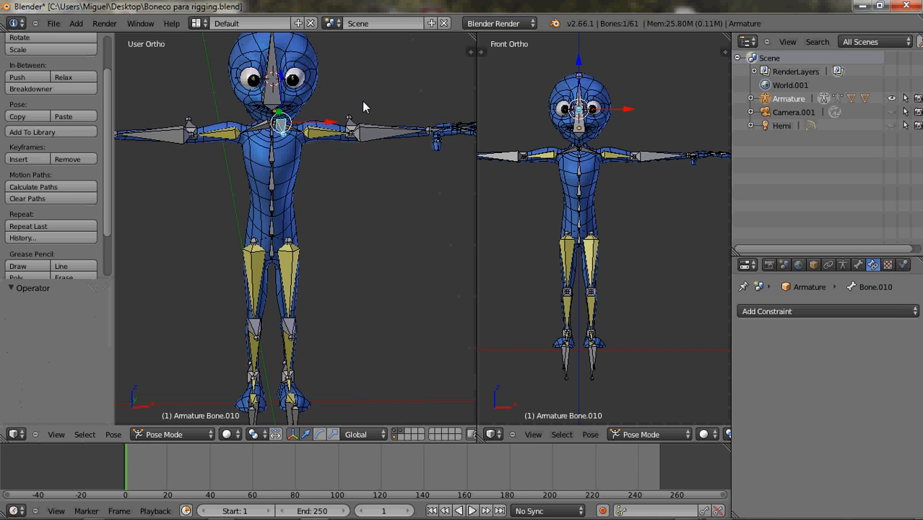
key(Tab)
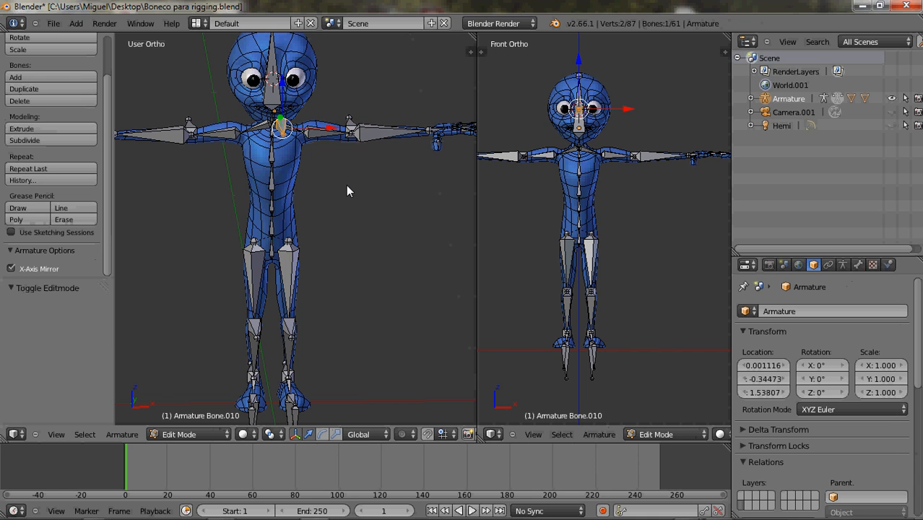
right_click(296, 85)
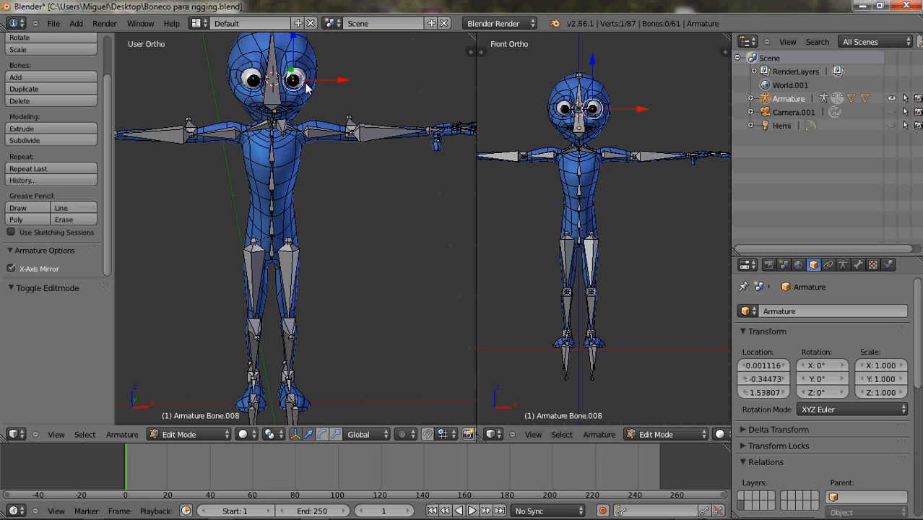
right_click(298, 71)
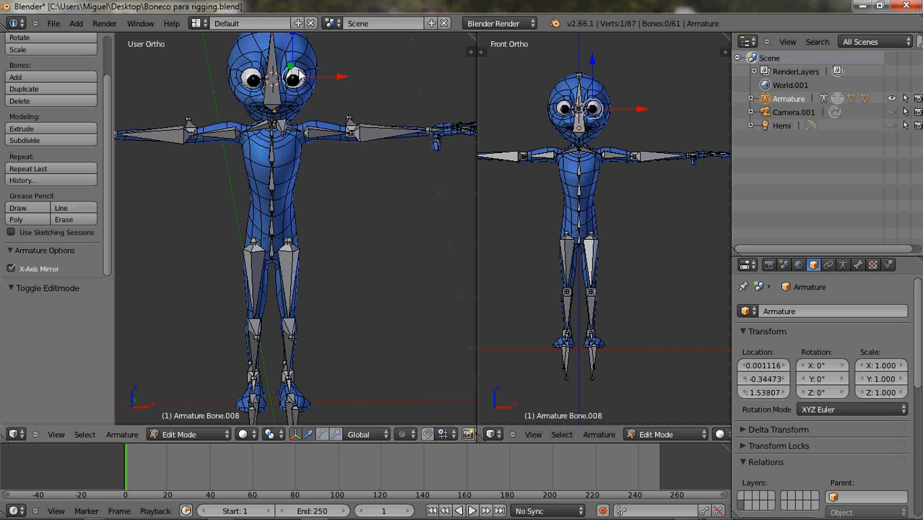
- Select the eye mesh Sphere.001 under the Armature and switch it to Weight Paint mode
click(751, 99)
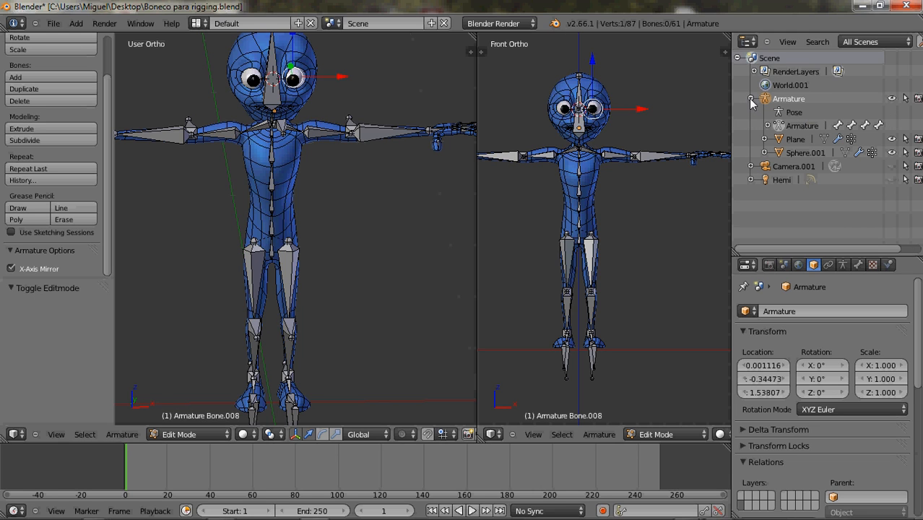
click(802, 153)
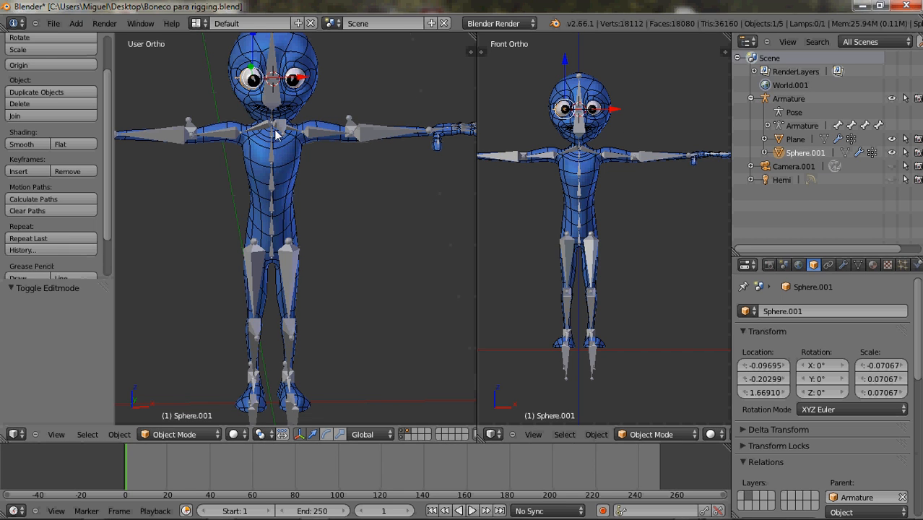
click(199, 434)
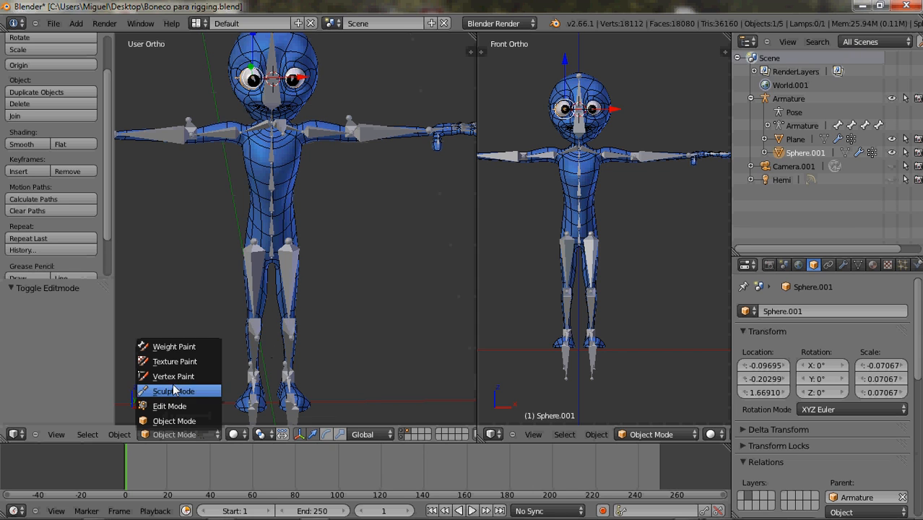
click(179, 347)
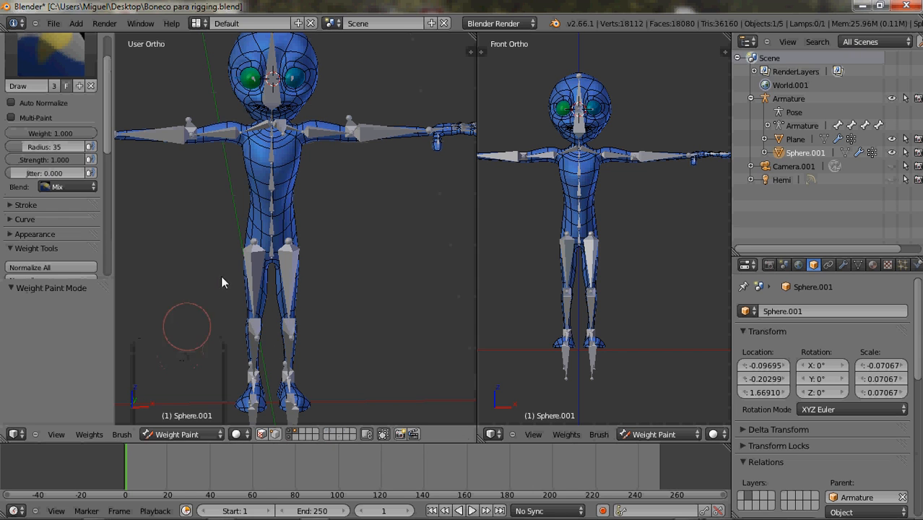
- Expand the perspective viewport over the front view and set the weight brush radius to 200
scroll(340, 144, up, 3)
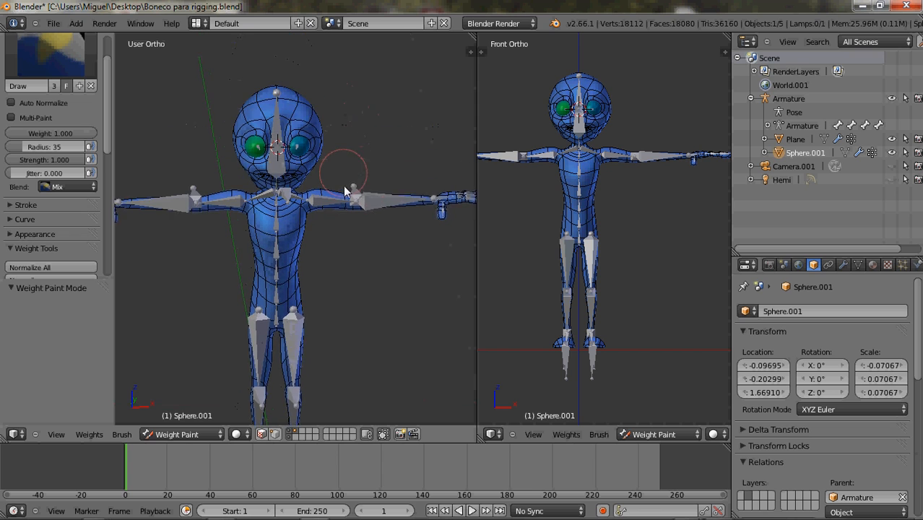
scroll(341, 186, up, 3)
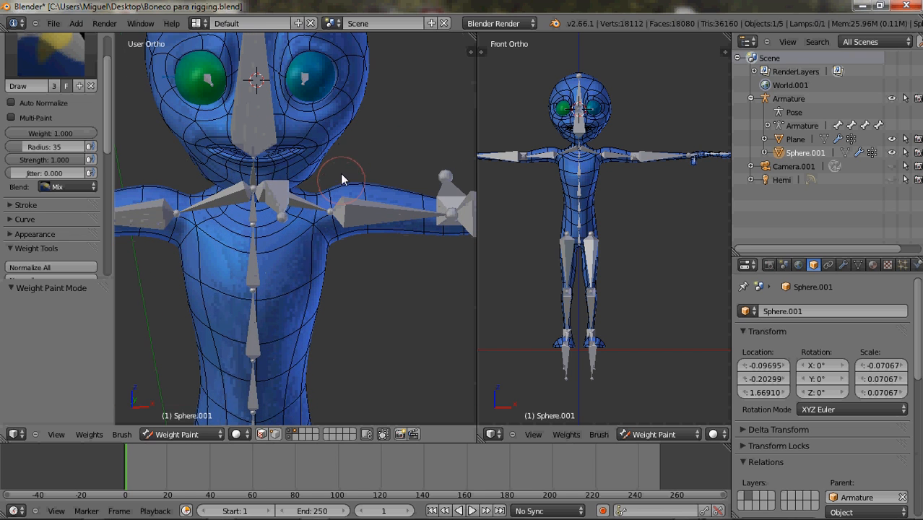
drag(471, 34, 612, 68)
shift+middle_drag(390, 168, 369, 376)
drag(20, 147, 114, 140)
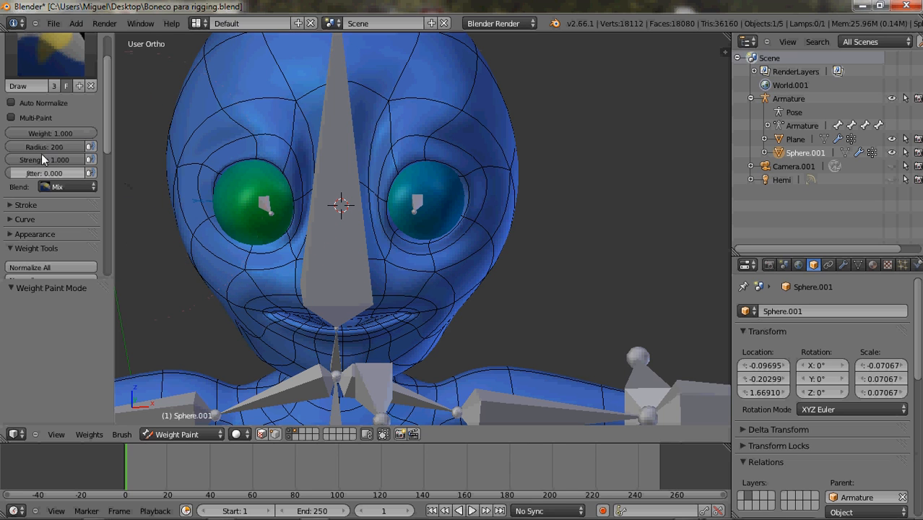
- Sample the vertex groups on the right eye and pick Bone.006 to display its weights
shift+click(267, 207)
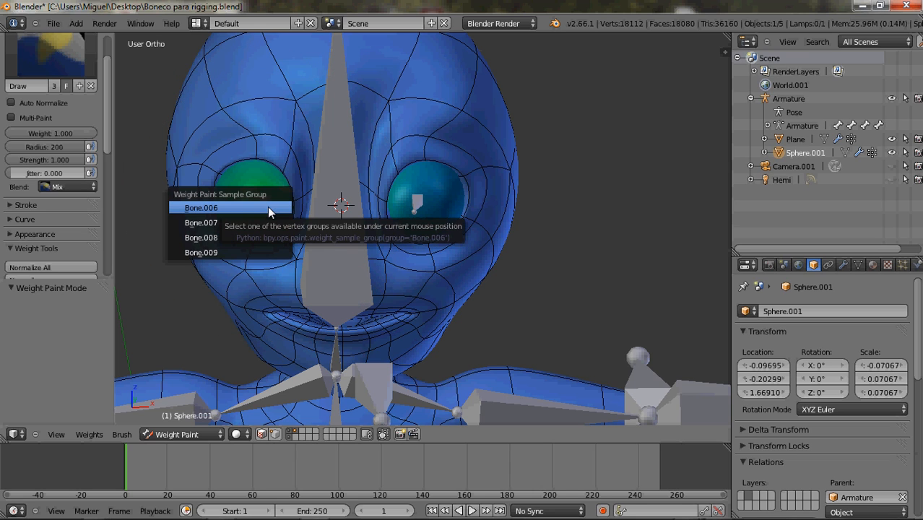
click(268, 207)
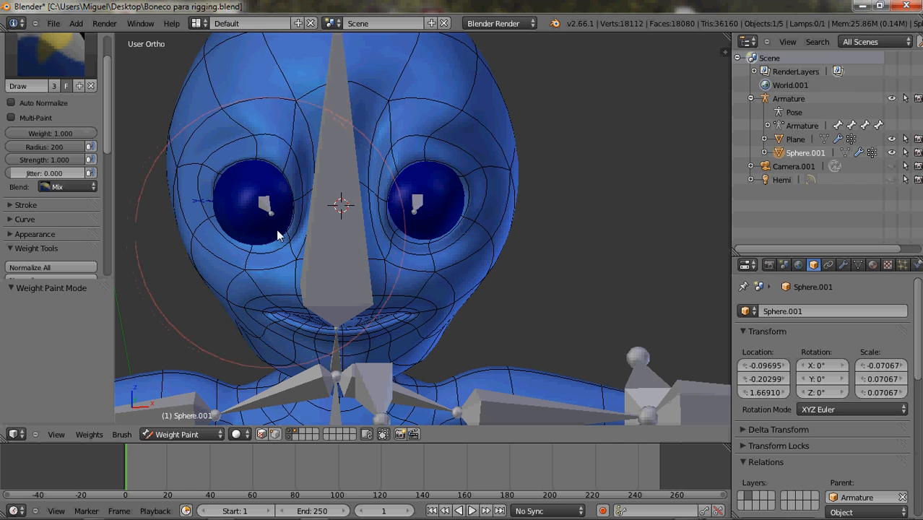
middle_drag(283, 210, 298, 216)
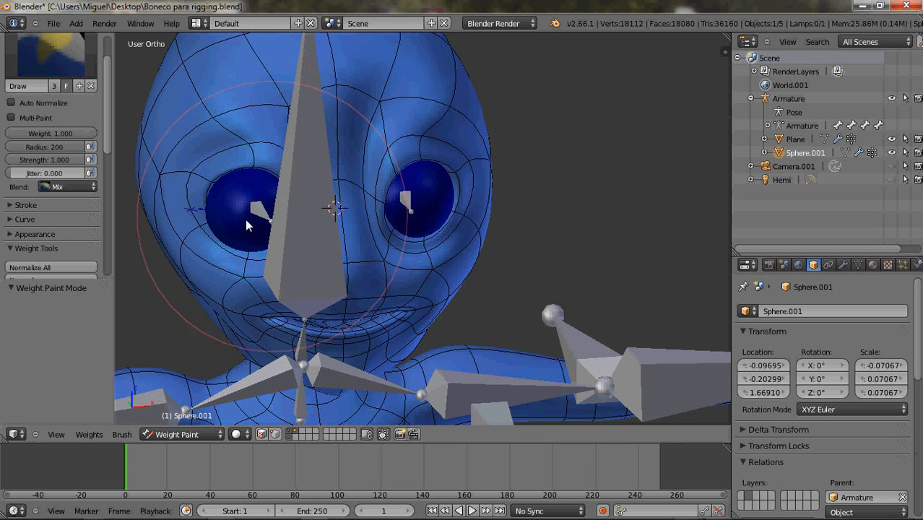
- Return to Object Mode, select the armature and turn on the display of its bone names
click(191, 434)
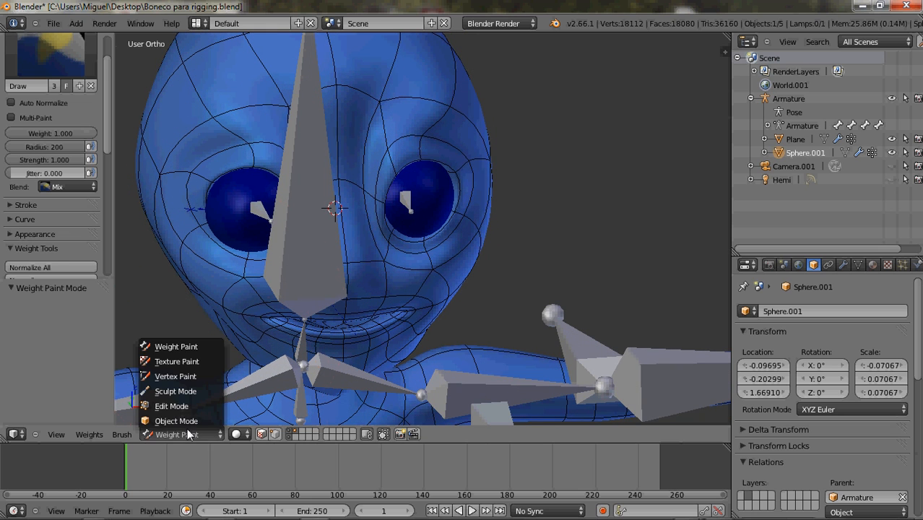
click(173, 424)
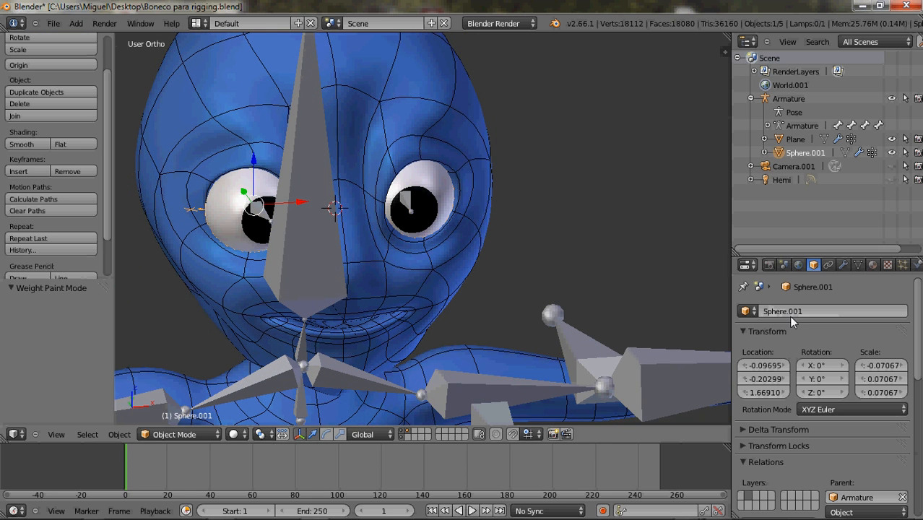
click(440, 396)
click(484, 396)
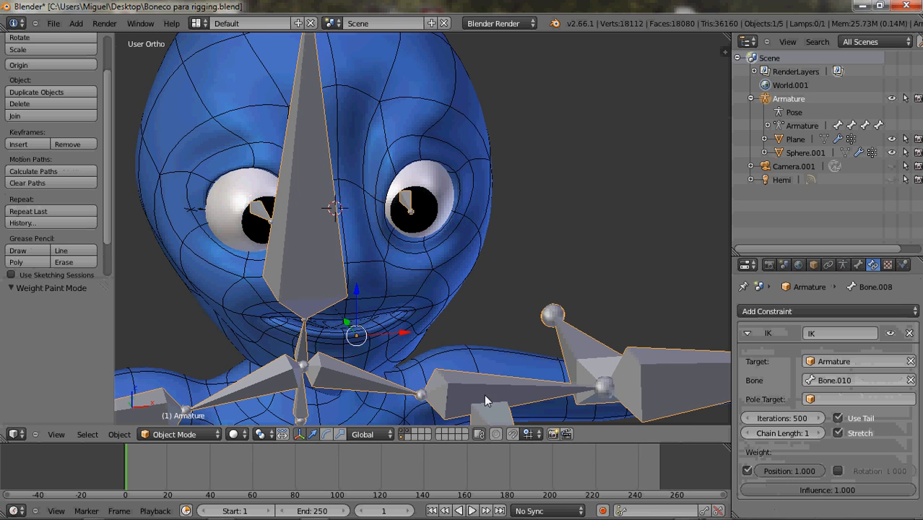
click(844, 266)
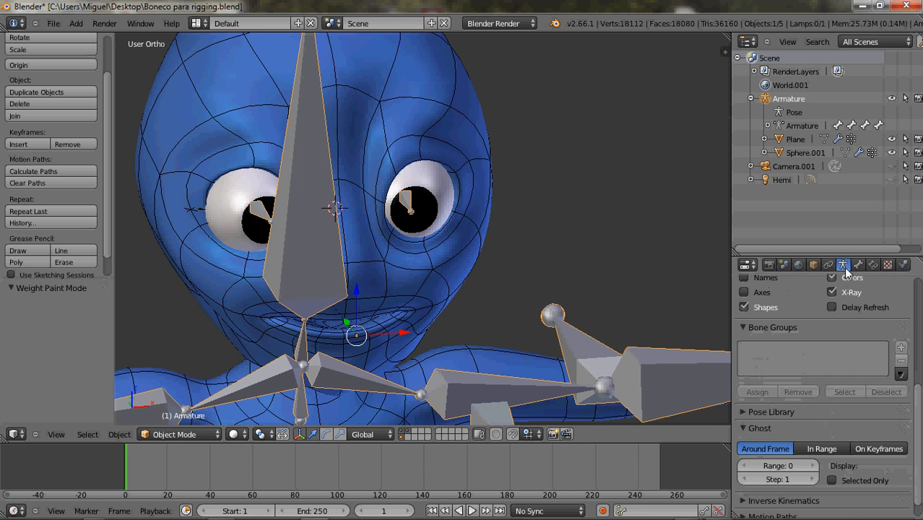
scroll(919, 401, up, 2)
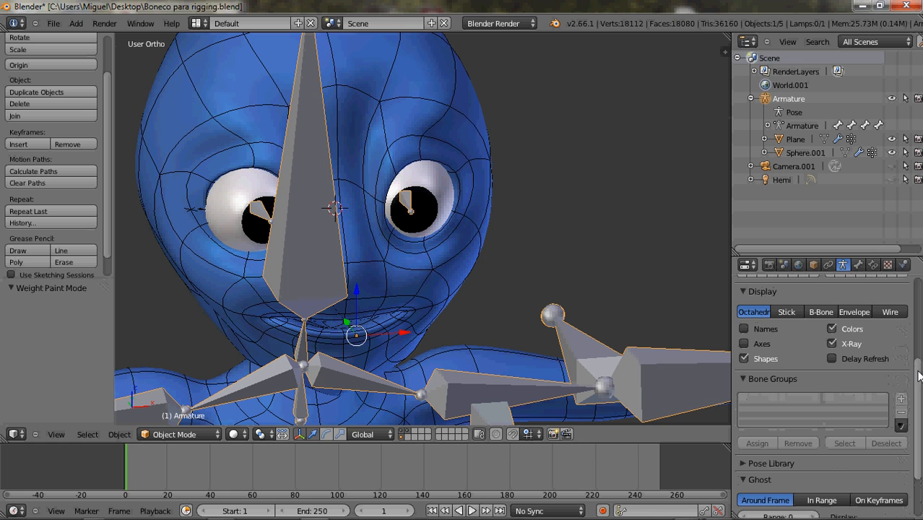
click(743, 330)
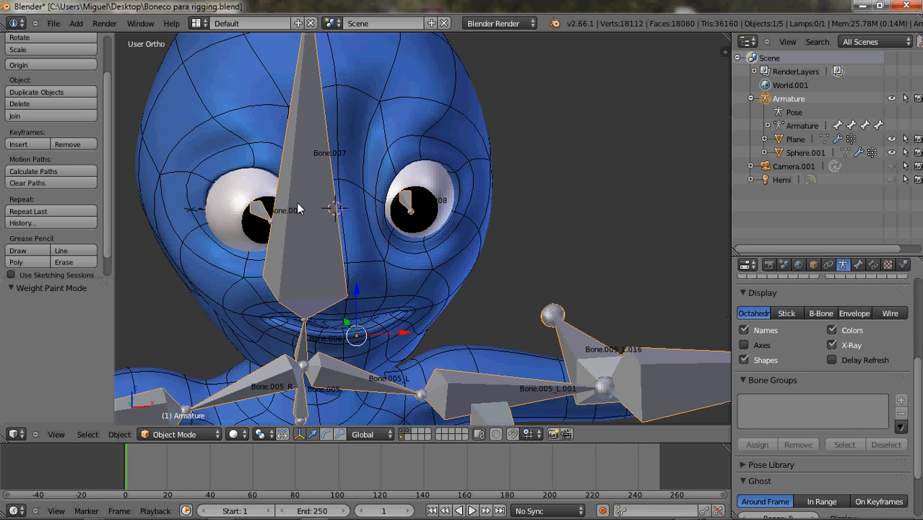
middle_drag(305, 200, 312, 219)
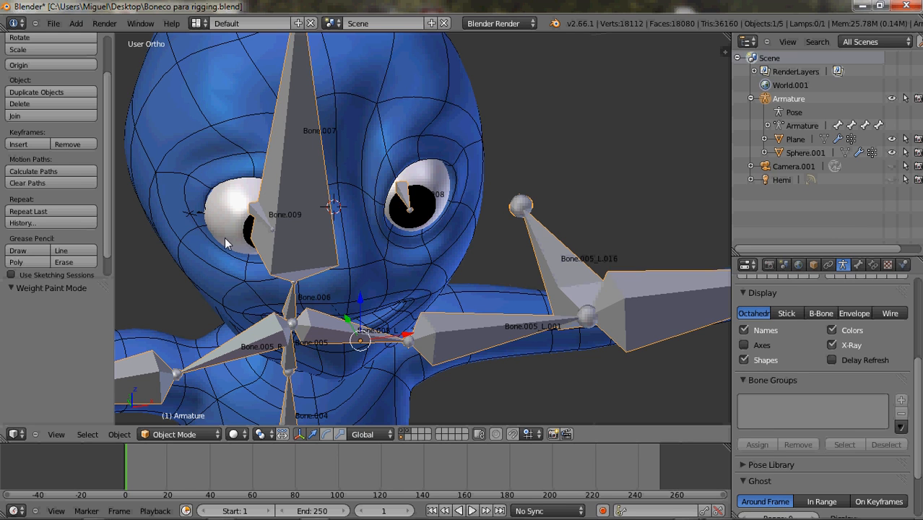
- Select the right eye's bone, Bone.009, in the armature's Edit Mode, and put the eye mesh Sphere.001 back into Weight Paint mode
key(Tab)
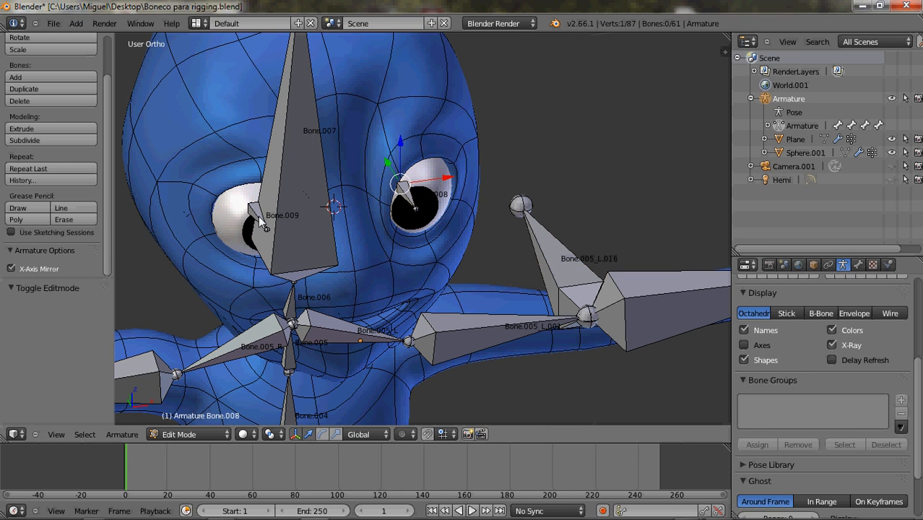
right_click(258, 216)
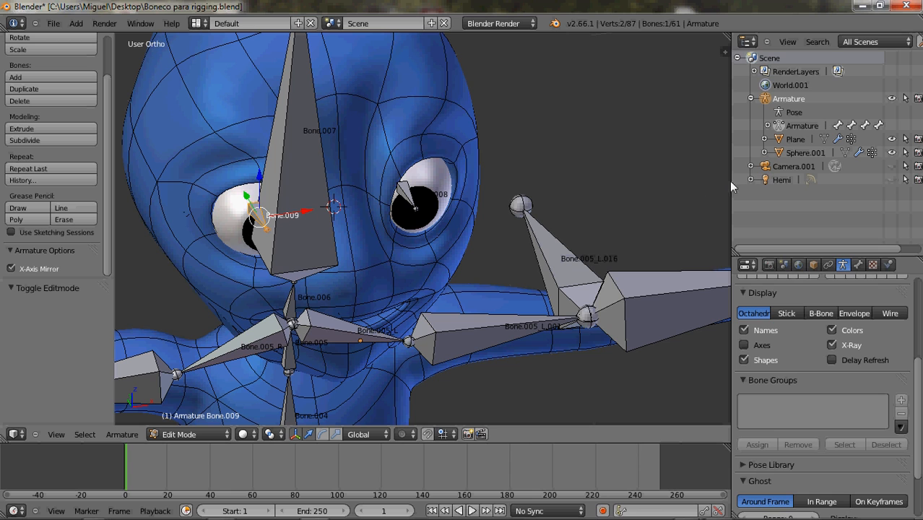
click(809, 150)
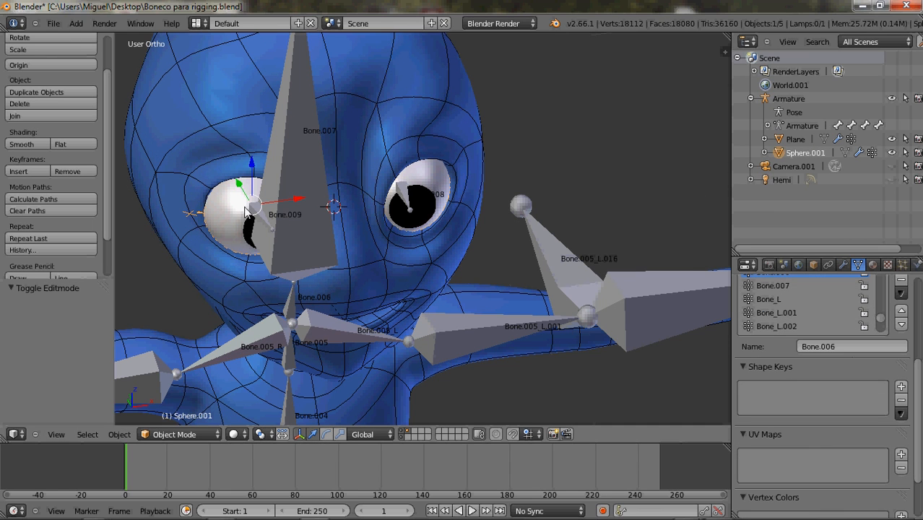
click(162, 434)
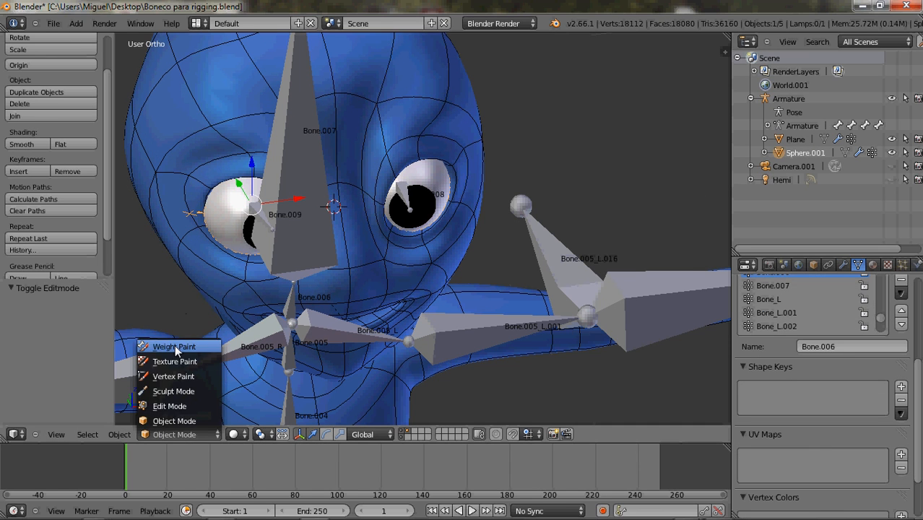
click(174, 346)
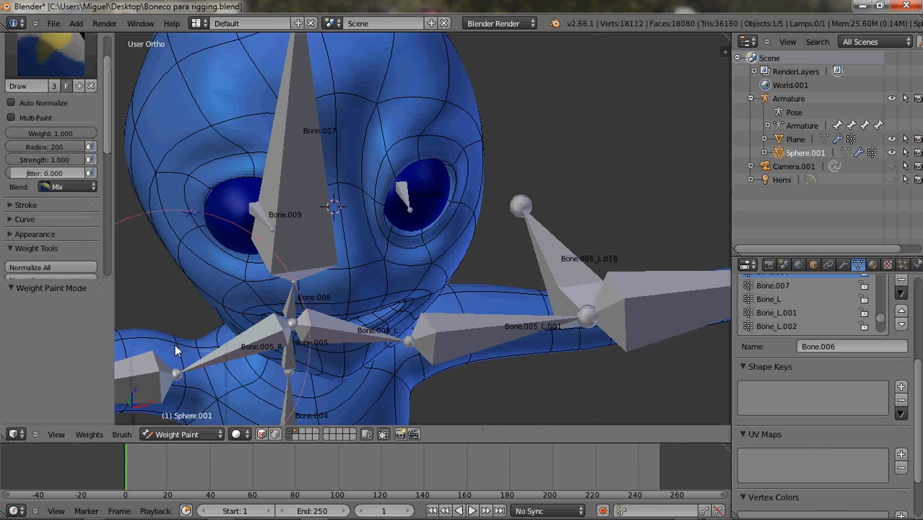
- Sample the Bone.009 vertex group on the right eye and paint the front of that eye with weight 1.000
shift+click(257, 216)
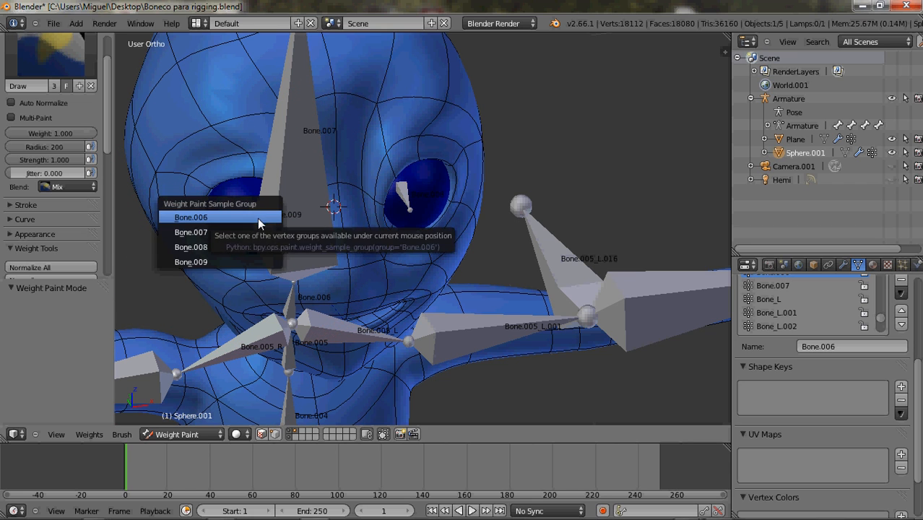
click(246, 260)
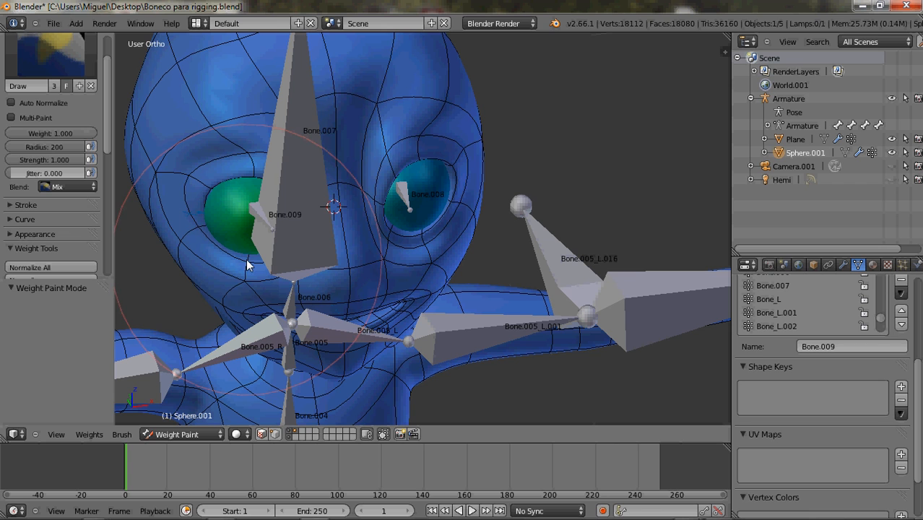
mouse_move(209, 177)
mouse_down()
mouse_move(195, 187)
mouse_move(210, 246)
mouse_move(219, 189)
mouse_up()
middle_drag(223, 210, 224, 163)
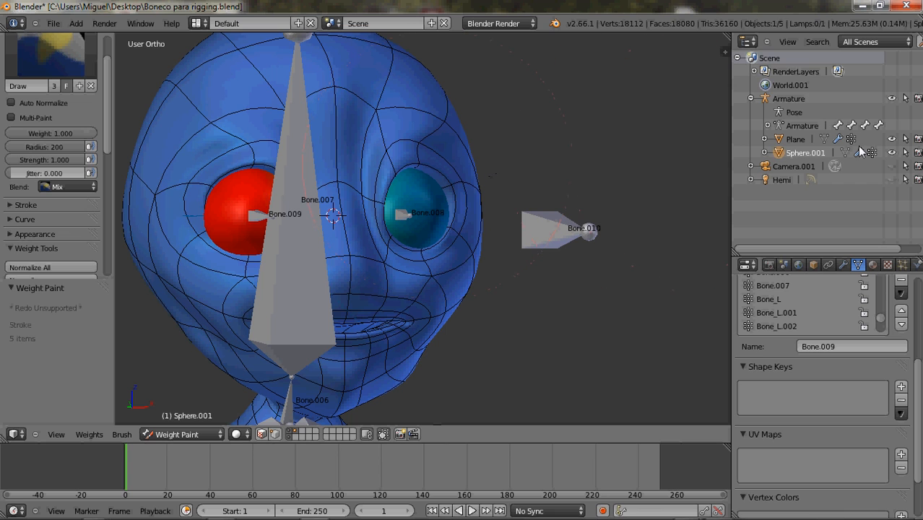
- Hide the body mesh Plane and paint the remaining sides of the right eye with full Bone.009 weight
click(891, 138)
middle_drag(462, 160, 595, 193)
mouse_move(643, 207)
mouse_down()
mouse_move(643, 199)
mouse_move(640, 225)
mouse_up()
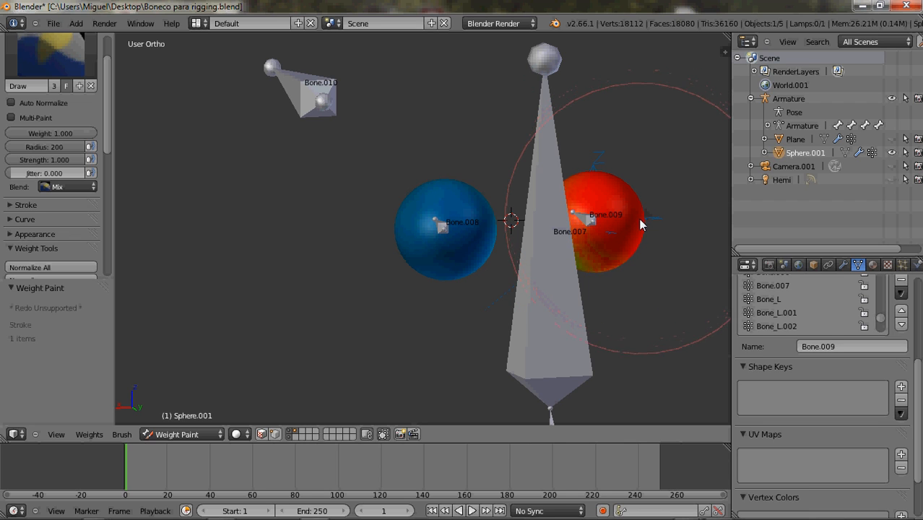
middle_drag(636, 231, 620, 143)
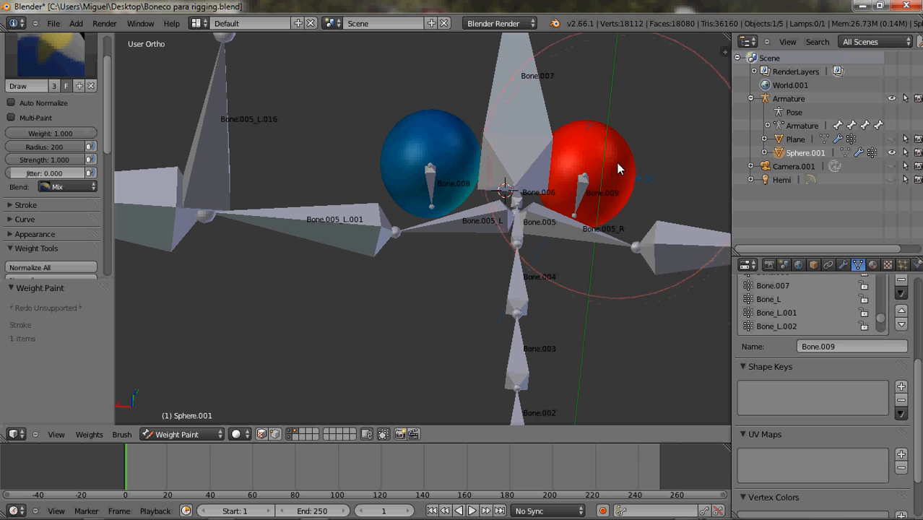
middle_drag(614, 176, 431, 237)
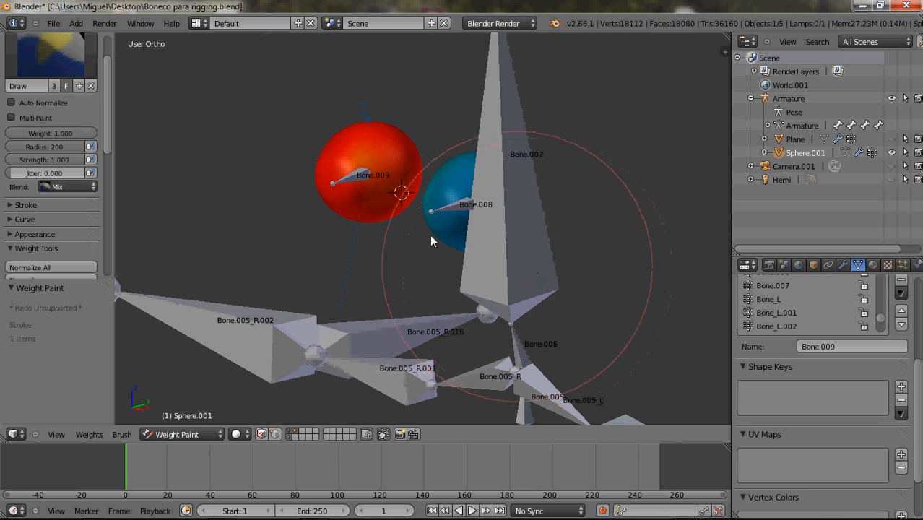
click(297, 163)
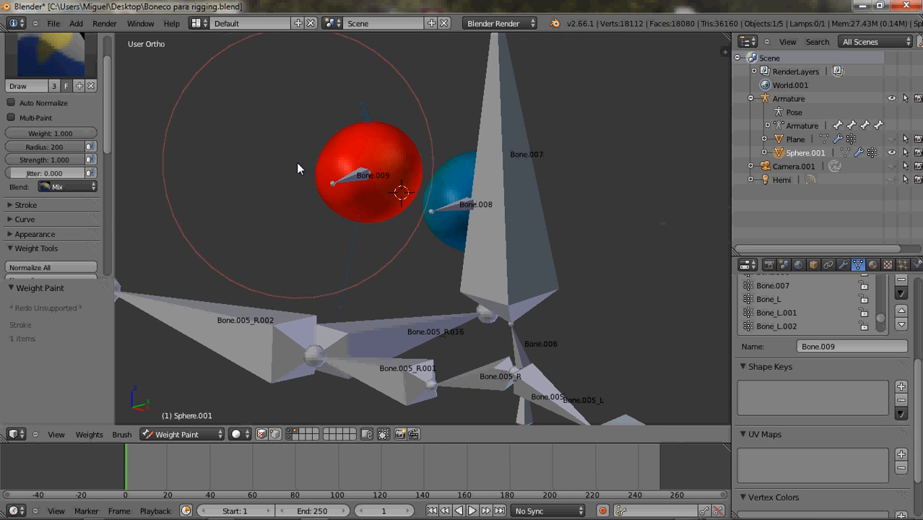
middle_drag(286, 157, 409, 208)
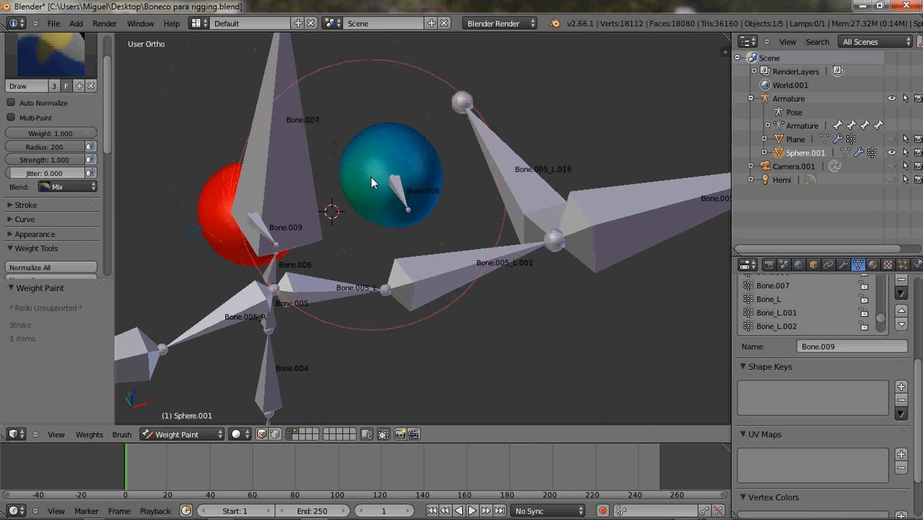
- Remove the Bone.009 weight from all around the left eye with the Subtract brush
click(38, 46)
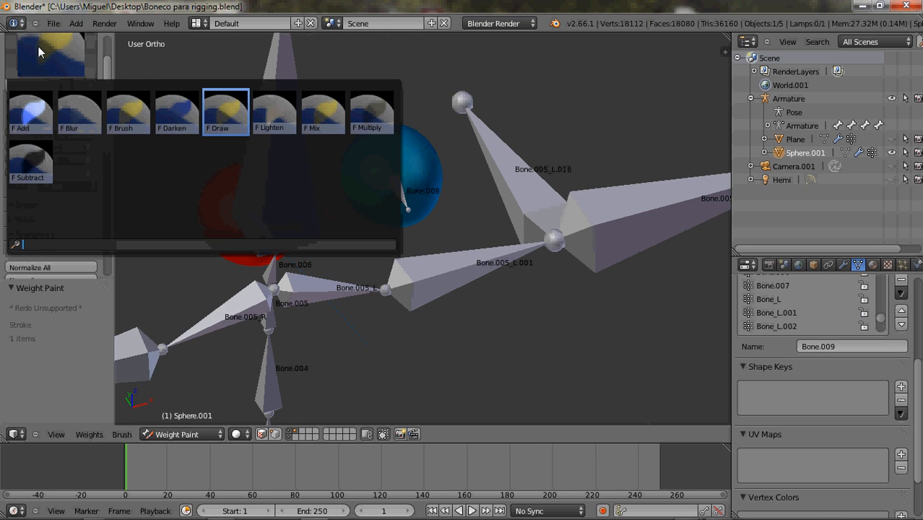
click(29, 177)
mouse_move(448, 187)
mouse_down()
mouse_move(486, 158)
mouse_move(453, 156)
mouse_move(451, 168)
mouse_move(452, 159)
mouse_up()
mouse_move(452, 159)
middle_down()
mouse_move(460, 80)
mouse_move(495, 241)
mouse_move(517, 166)
mouse_move(543, 132)
middle_up()
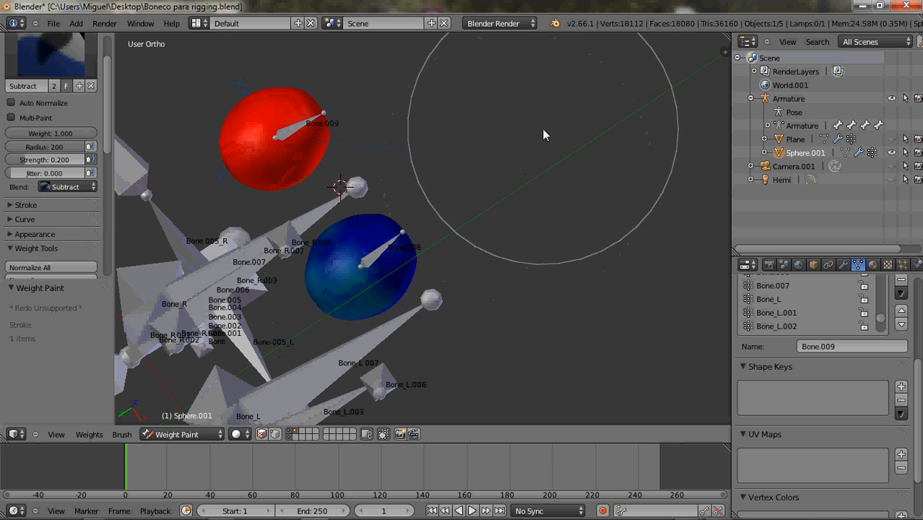
drag(388, 305, 382, 307)
mouse_move(383, 310)
middle_down()
mouse_move(484, 311)
mouse_move(556, 356)
mouse_move(571, 401)
mouse_move(550, 418)
middle_up()
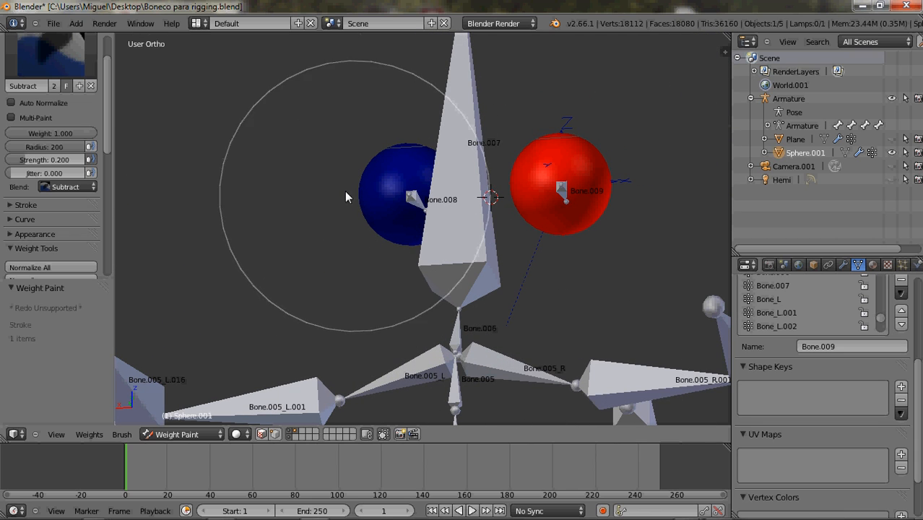
- Switch back to the Draw brush and sample the Bone.008 vertex group on the left eye
click(20, 68)
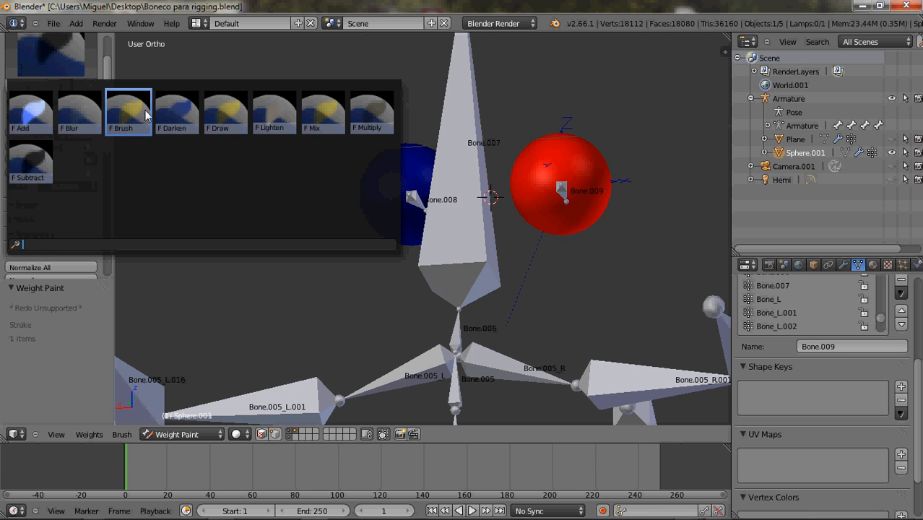
click(219, 128)
mouse_move(553, 209)
middle_down()
mouse_move(471, 332)
mouse_move(428, 310)
middle_up()
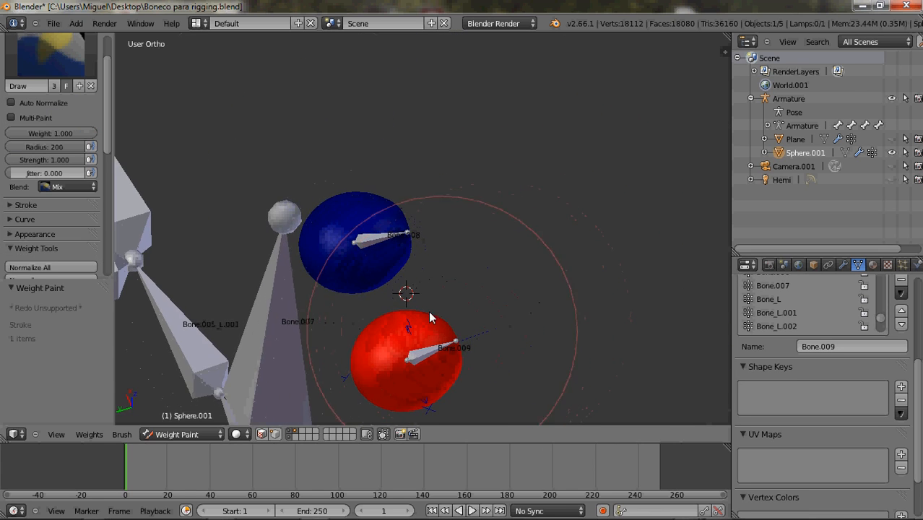
shift+click(365, 238)
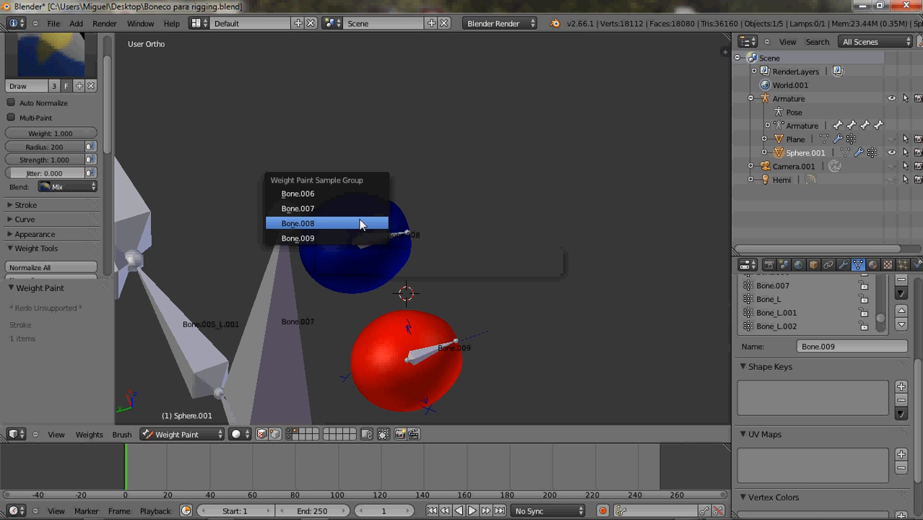
click(361, 223)
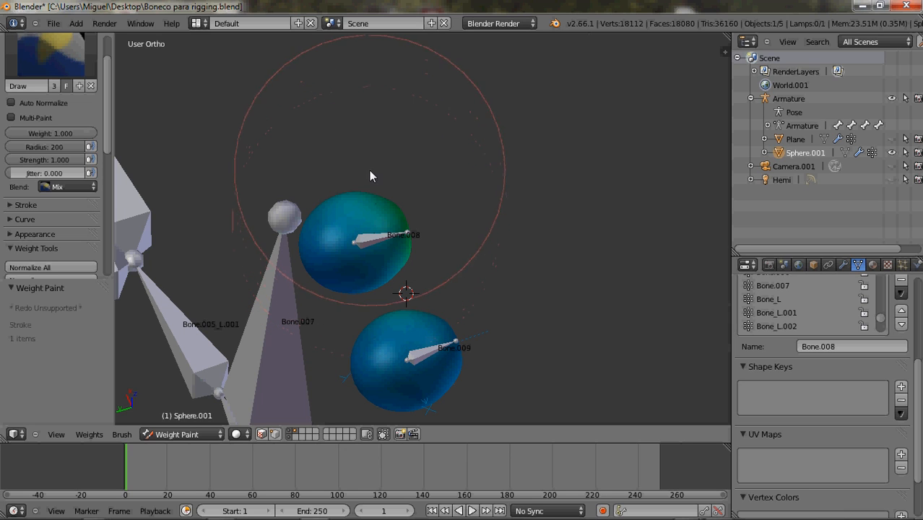
- Paint the whole left eye, from all sides, with full Bone.008 weight
mouse_move(342, 247)
middle_down()
mouse_move(371, 267)
mouse_move(484, 288)
mouse_move(470, 265)
middle_up()
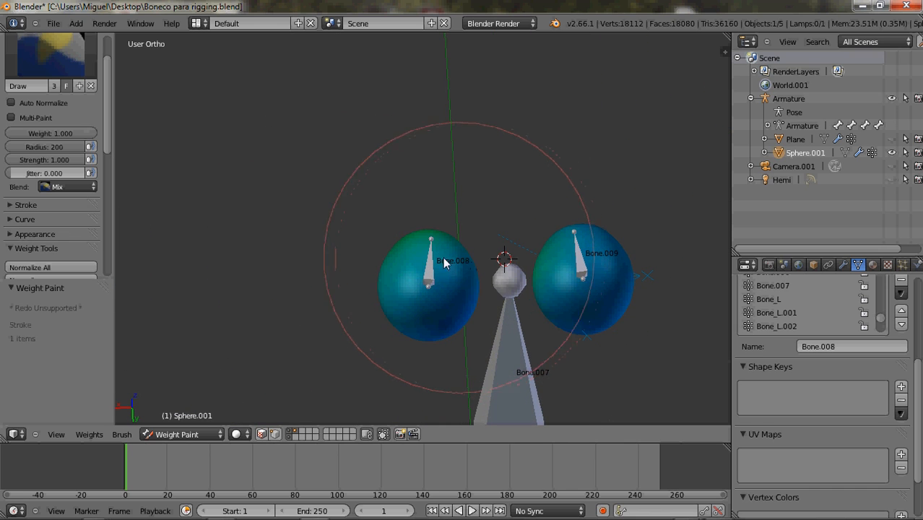
mouse_move(363, 266)
mouse_down()
mouse_move(349, 318)
mouse_move(359, 276)
mouse_up()
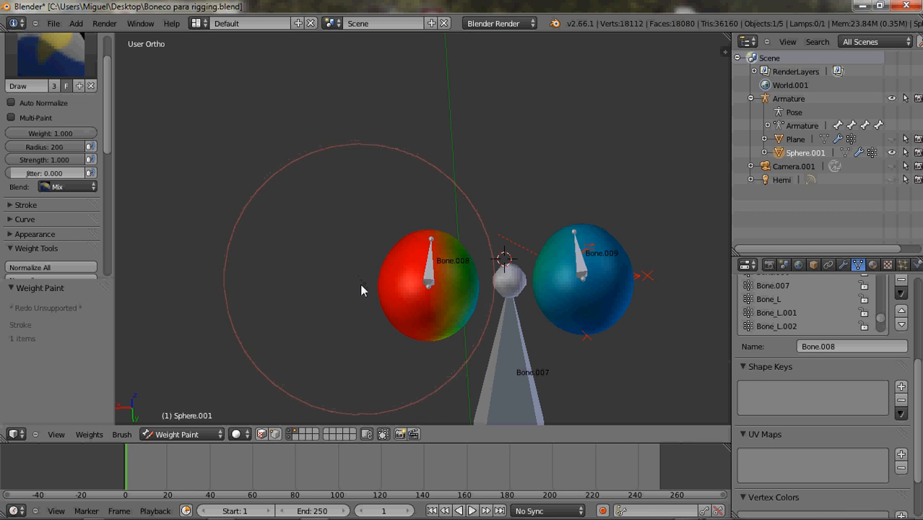
middle_drag(363, 291, 306, 168)
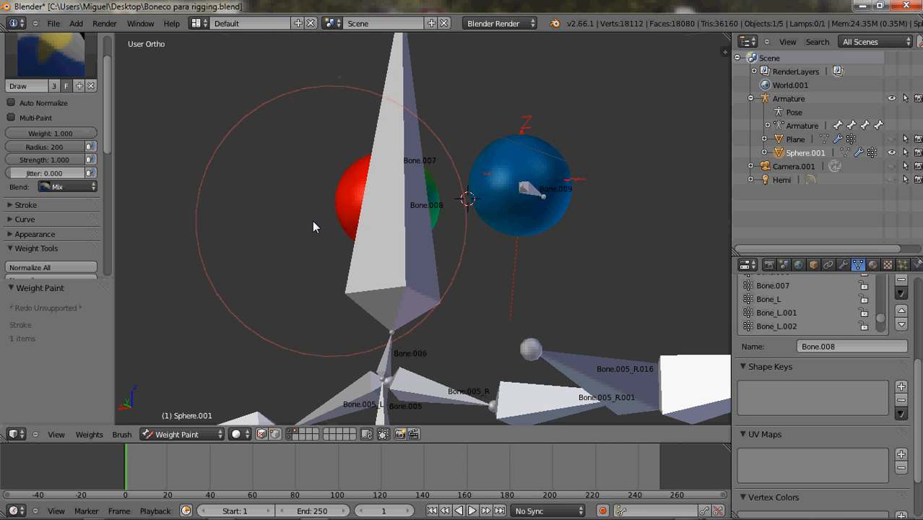
mouse_move(312, 224)
middle_down()
mouse_move(247, 276)
mouse_move(185, 380)
middle_up()
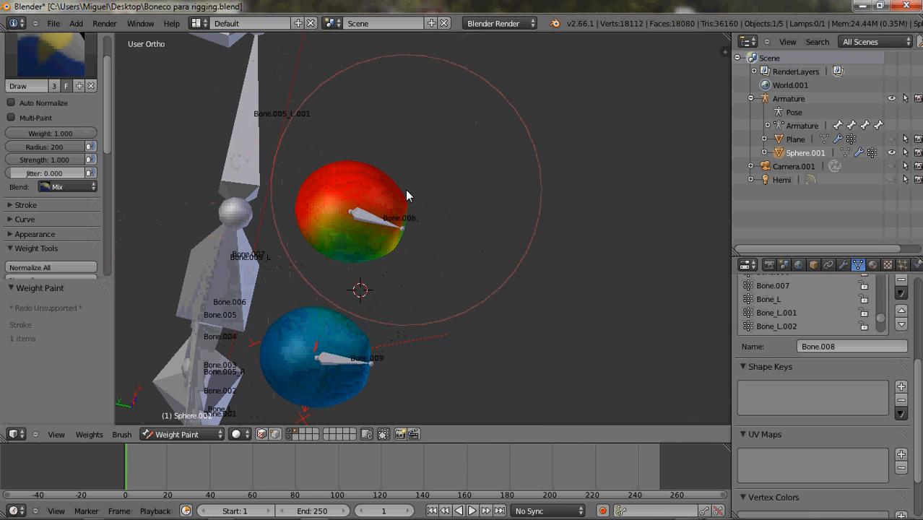
click(410, 180)
click(410, 180)
click(410, 180)
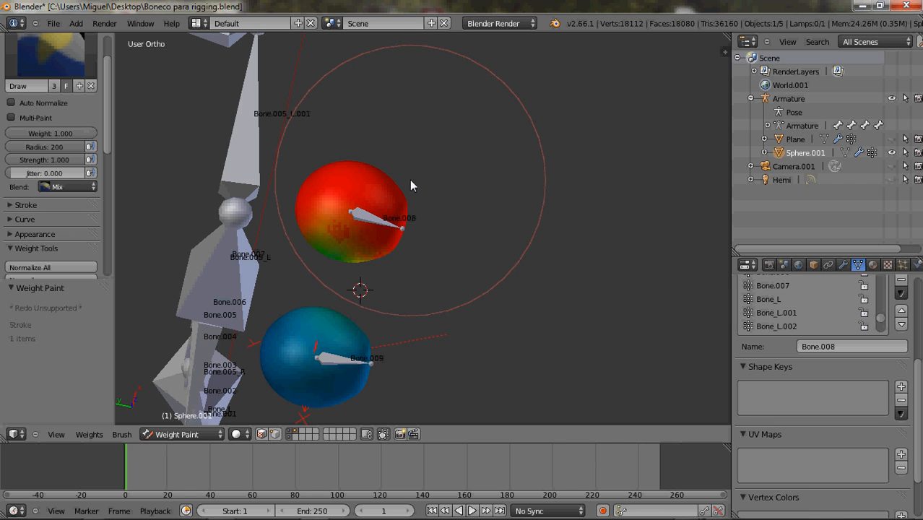
middle_drag(420, 204, 418, 285)
mouse_move(406, 282)
mouse_down()
mouse_move(377, 286)
mouse_move(376, 305)
mouse_up()
click(375, 300)
click(374, 301)
mouse_move(374, 308)
middle_down()
mouse_move(385, 300)
mouse_move(449, 346)
mouse_move(492, 415)
mouse_move(493, 442)
middle_up()
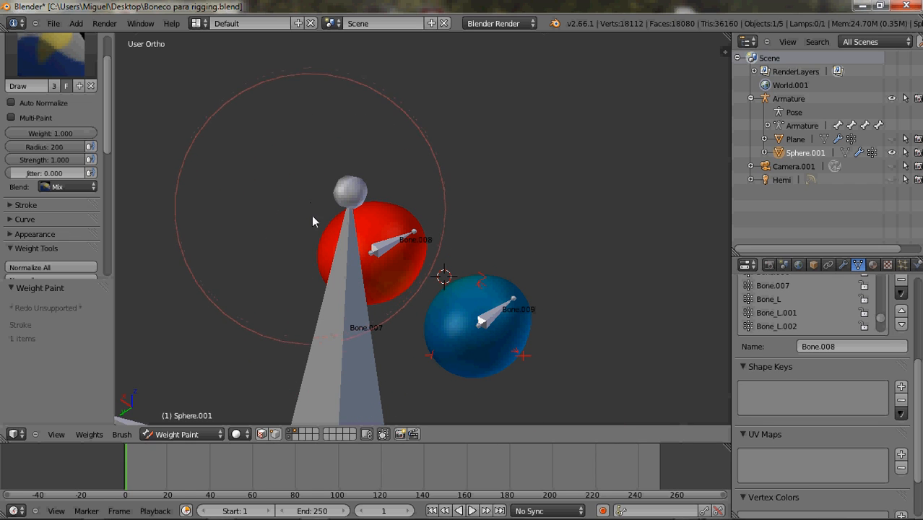
- Remove the Bone.008 weight from the right eye with the Subtract brush and check both eyes from several sides
middle_drag(324, 234, 362, 181)
click(32, 70)
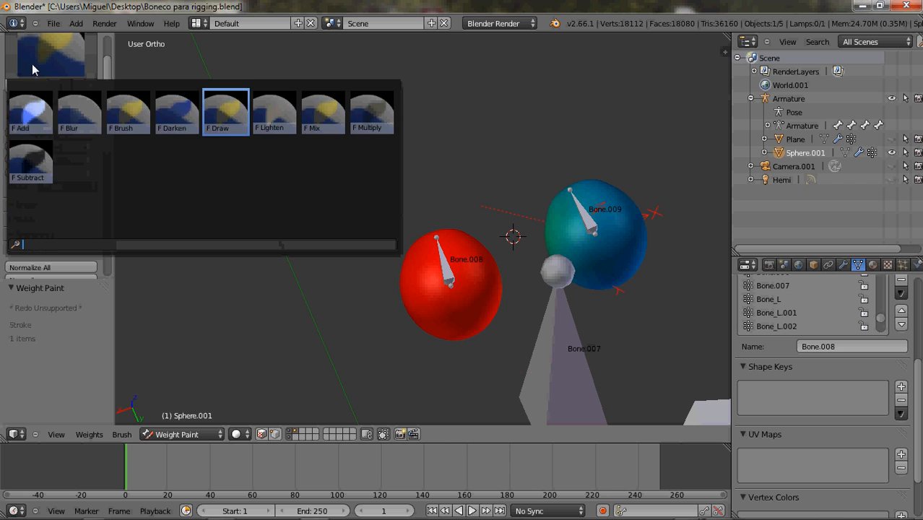
click(32, 166)
mouse_move(629, 227)
mouse_down()
mouse_move(648, 201)
mouse_move(645, 229)
mouse_up()
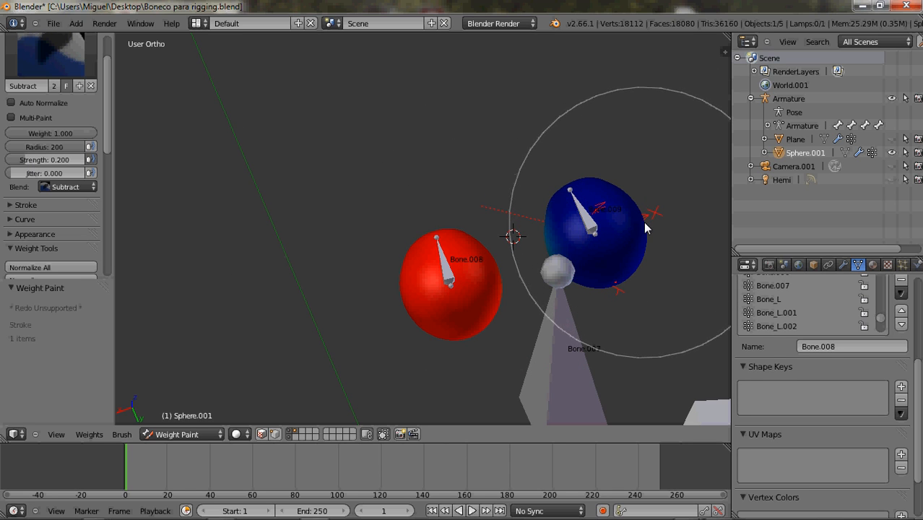
middle_drag(644, 223, 563, 113)
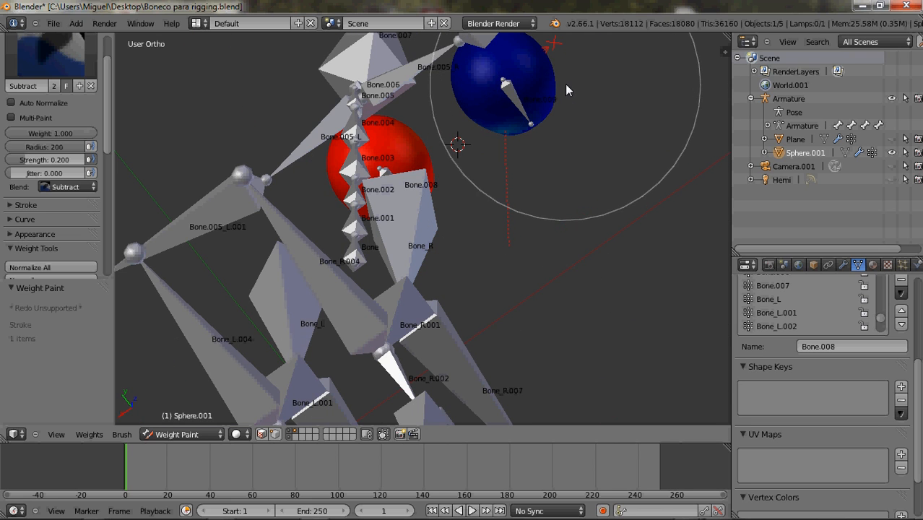
middle_drag(506, 83, 307, 174)
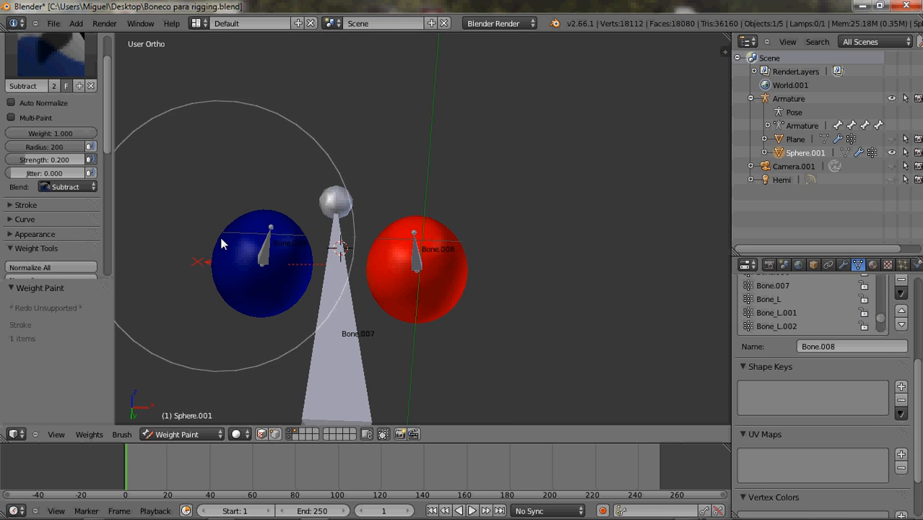
middle_drag(222, 244, 216, 309)
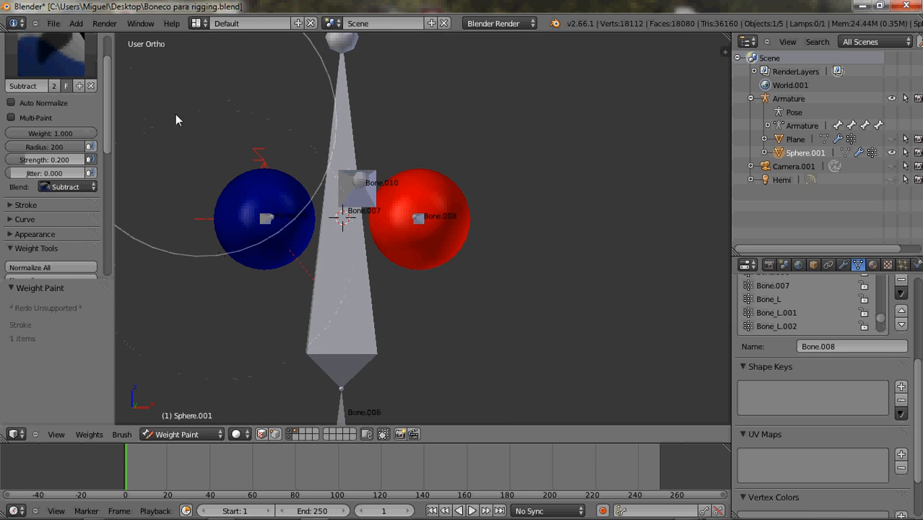
- Switch back to the Draw brush and make the body mesh Plane visible again
click(33, 65)
click(220, 133)
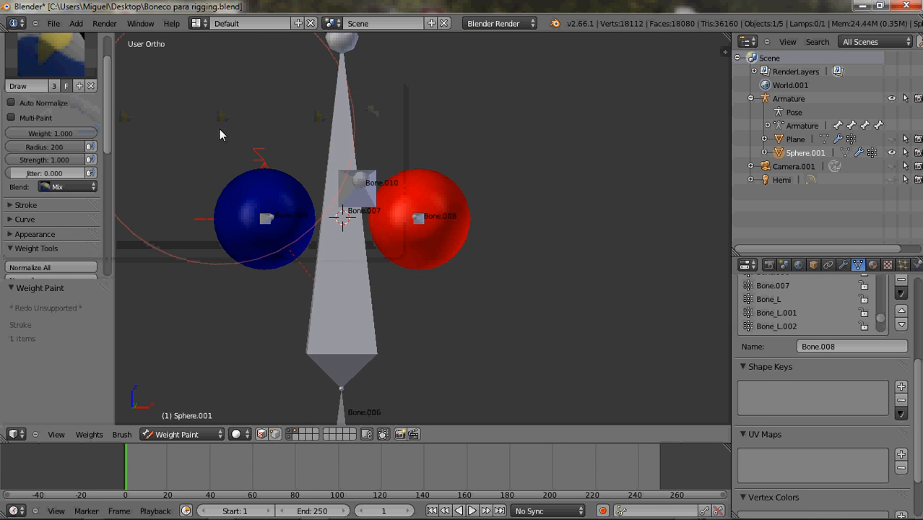
click(891, 140)
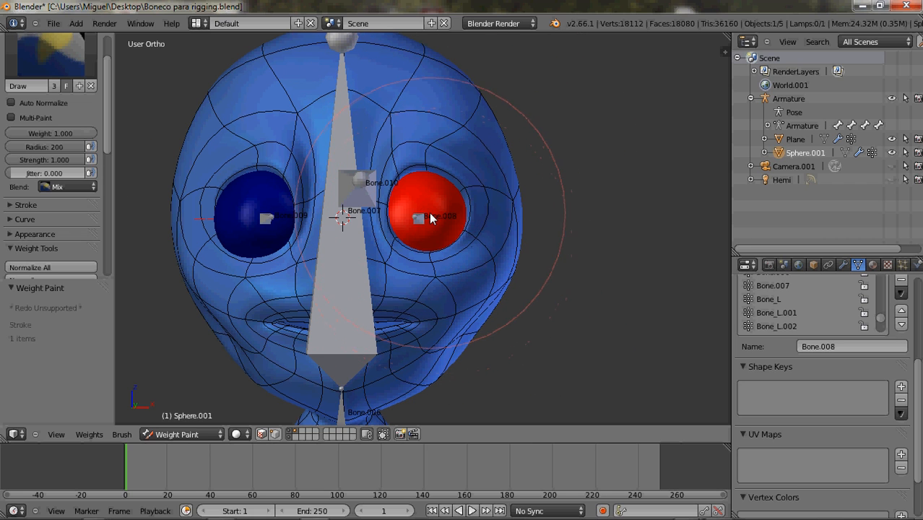
- Return the eye mesh to Object Mode, select the body mesh Plane and switch it to Weight Paint mode
click(187, 435)
click(204, 416)
right_click(457, 127)
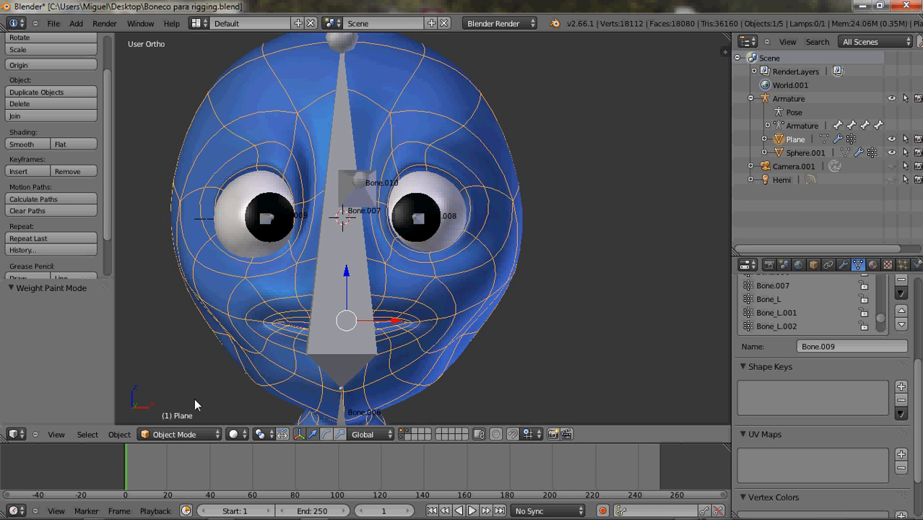
click(190, 435)
click(205, 346)
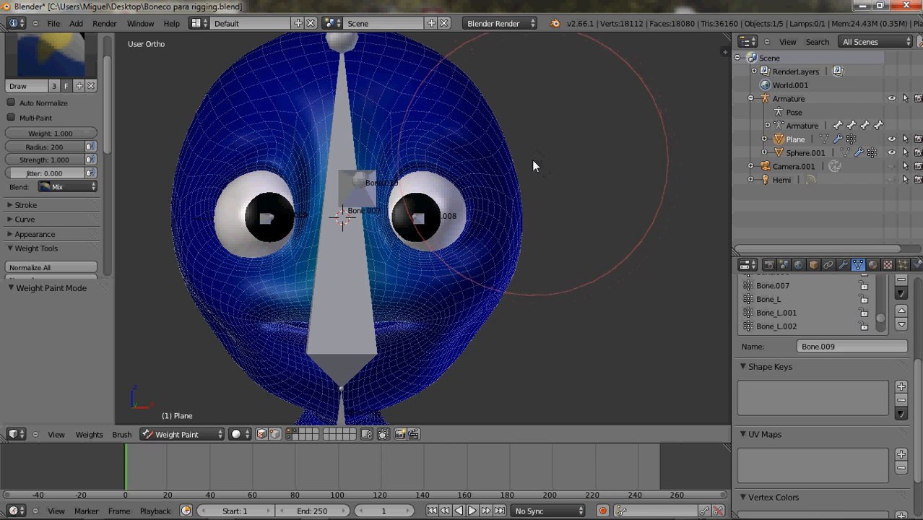
- Sample the Bone.008 vertex group on the body mesh and switch to the Subtract brush
scroll(512, 217, up, 2)
shift+click(416, 230)
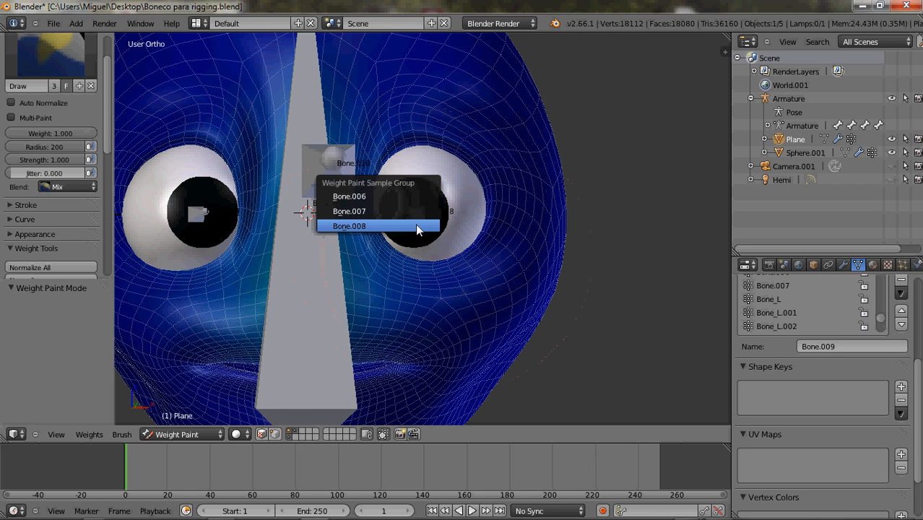
click(417, 229)
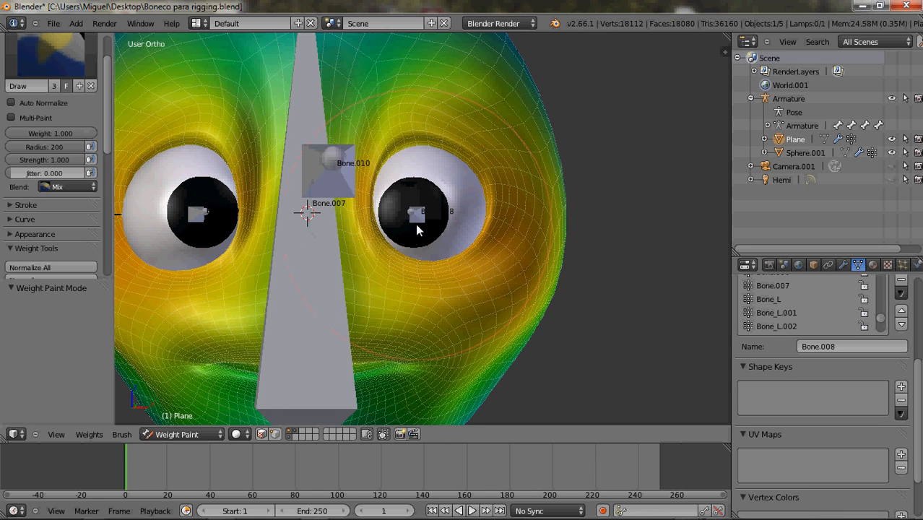
click(45, 68)
click(30, 174)
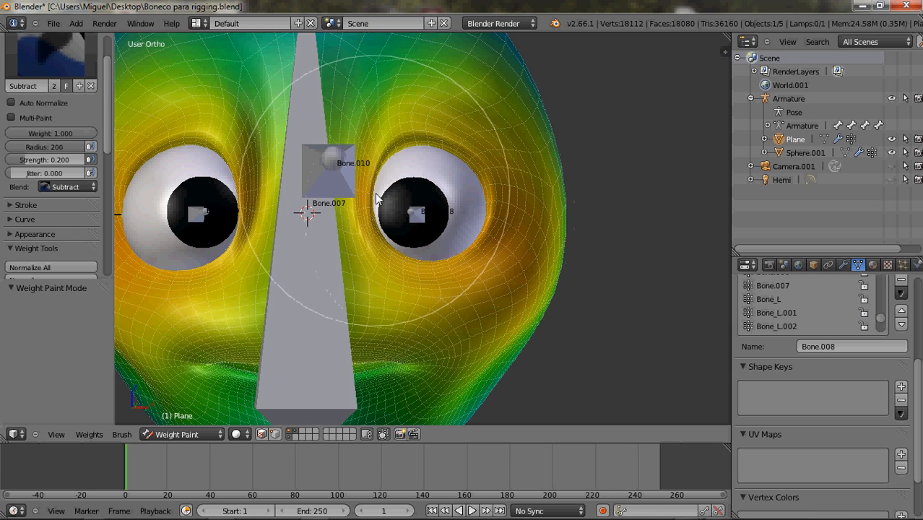
- Subtract the Bone.008 weight from the front of the body mesh's head, across the whole face
scroll(463, 228, down, 1)
scroll(466, 226, down, 1)
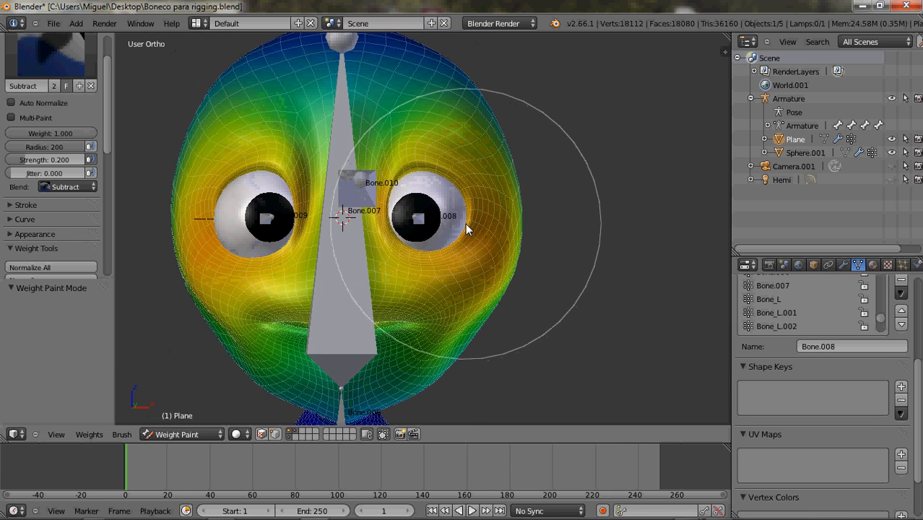
scroll(426, 223, down, 1)
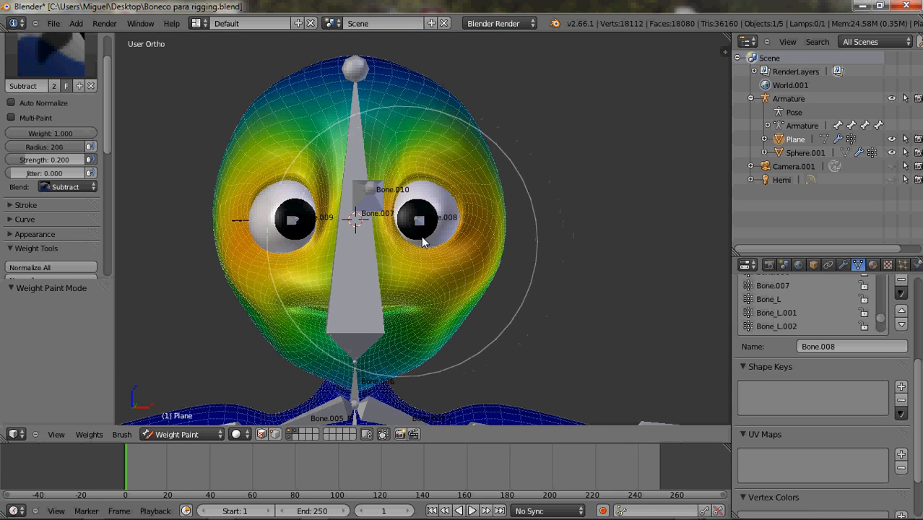
scroll(428, 221, down, 1)
mouse_move(455, 219)
mouse_down()
mouse_move(368, 195)
mouse_move(416, 270)
mouse_move(366, 196)
mouse_move(338, 214)
mouse_move(303, 270)
mouse_move(474, 268)
mouse_move(482, 213)
mouse_move(261, 218)
mouse_move(279, 286)
mouse_move(392, 245)
mouse_move(304, 238)
mouse_up()
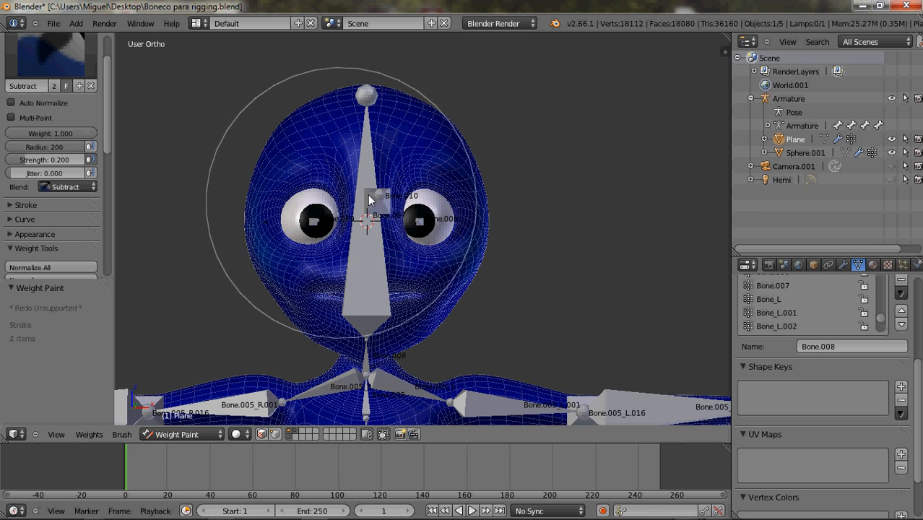
- Remove the remaining Bone.008 weight around the mouth, jaw and sides of the head, checking it from several angles
mouse_move(432, 257)
middle_down()
mouse_move(427, 186)
mouse_move(398, 227)
middle_up()
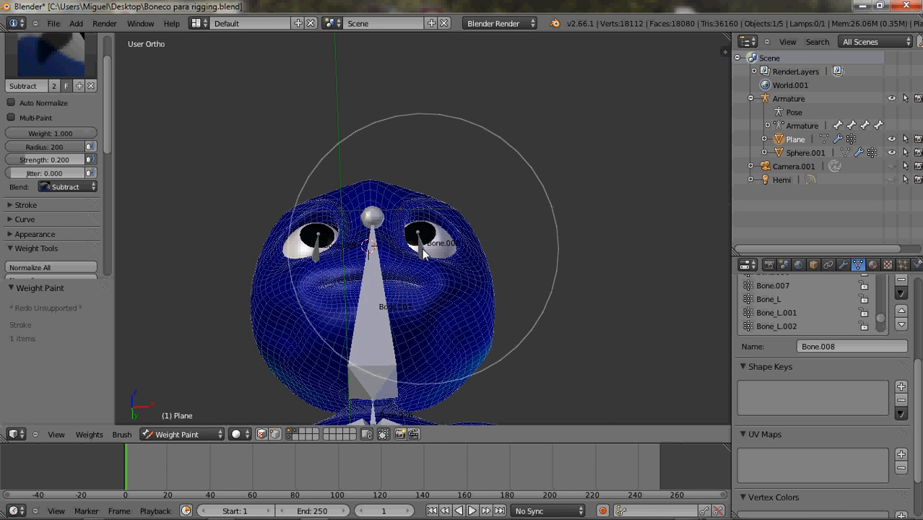
middle_drag(439, 255, 403, 331)
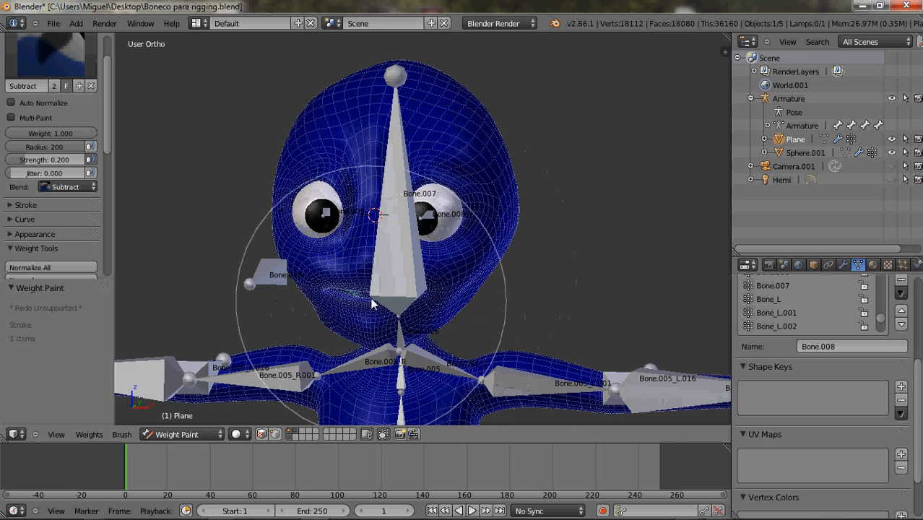
click(343, 289)
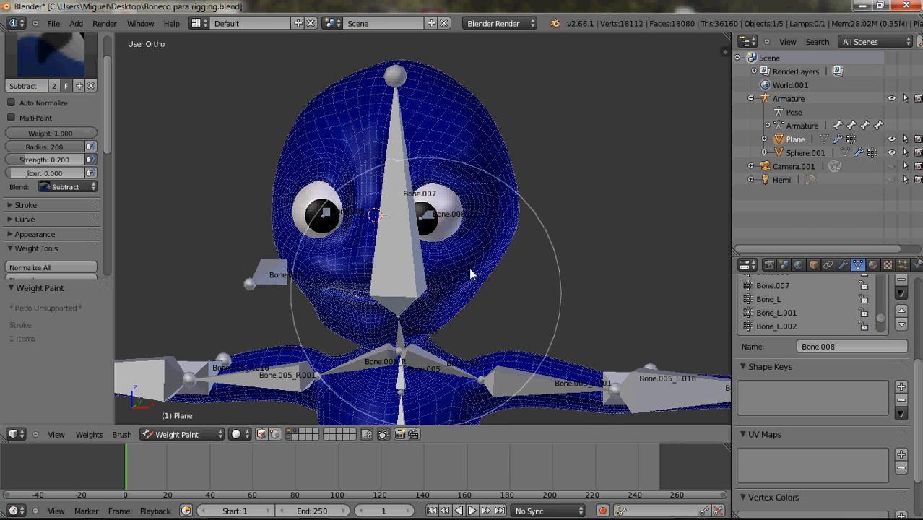
middle_drag(520, 176, 430, 193)
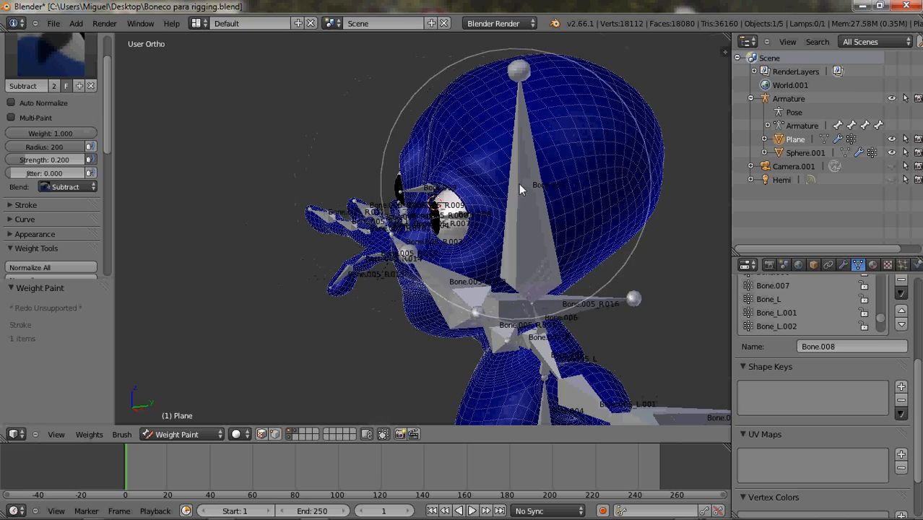
mouse_move(535, 206)
middle_down()
mouse_move(562, 226)
mouse_move(517, 200)
mouse_move(478, 208)
mouse_move(548, 231)
mouse_move(406, 218)
mouse_move(396, 231)
mouse_move(319, 235)
middle_up()
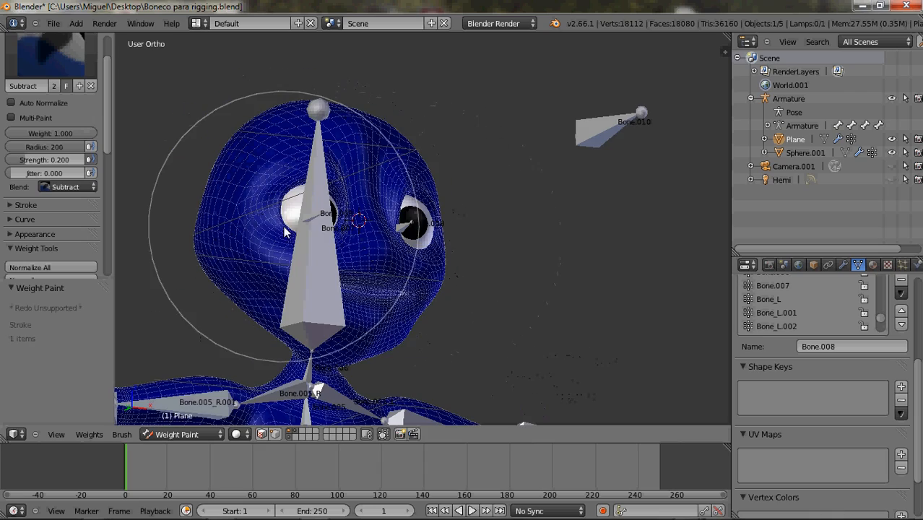
middle_drag(381, 241, 349, 237)
click(350, 237)
mouse_move(414, 269)
middle_down()
mouse_move(383, 297)
mouse_move(457, 249)
mouse_move(398, 285)
mouse_move(444, 223)
mouse_move(405, 286)
mouse_move(395, 274)
mouse_move(429, 258)
middle_up()
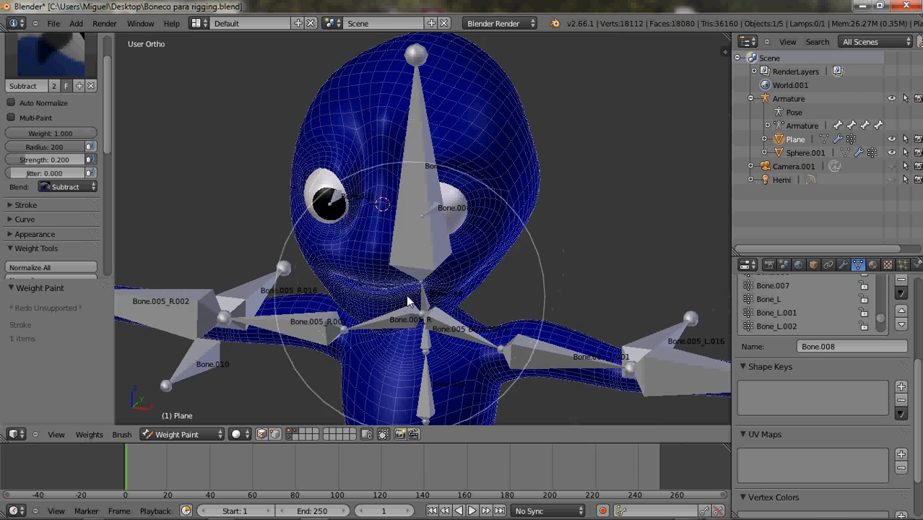
middle_drag(403, 294, 375, 359)
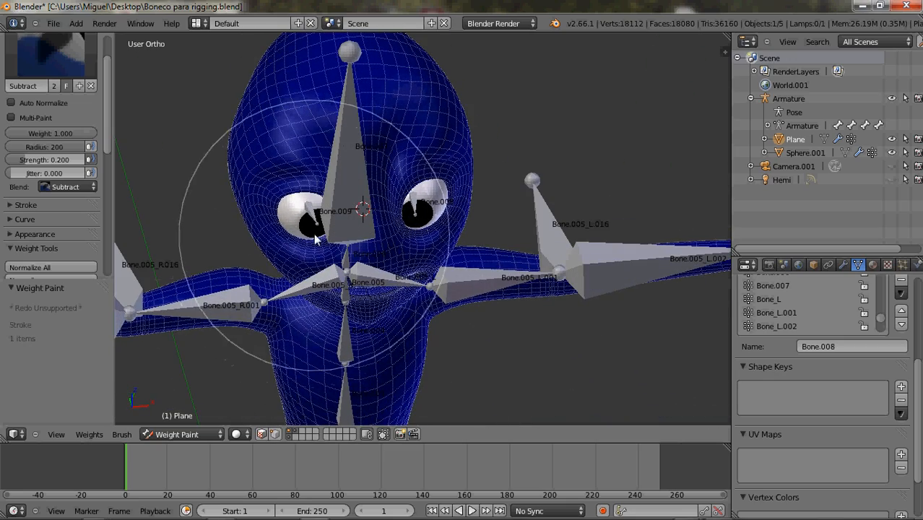
- Sample the Bone.009 vertex group on the body mesh near the right eye
ctrl+shift+click(307, 213)
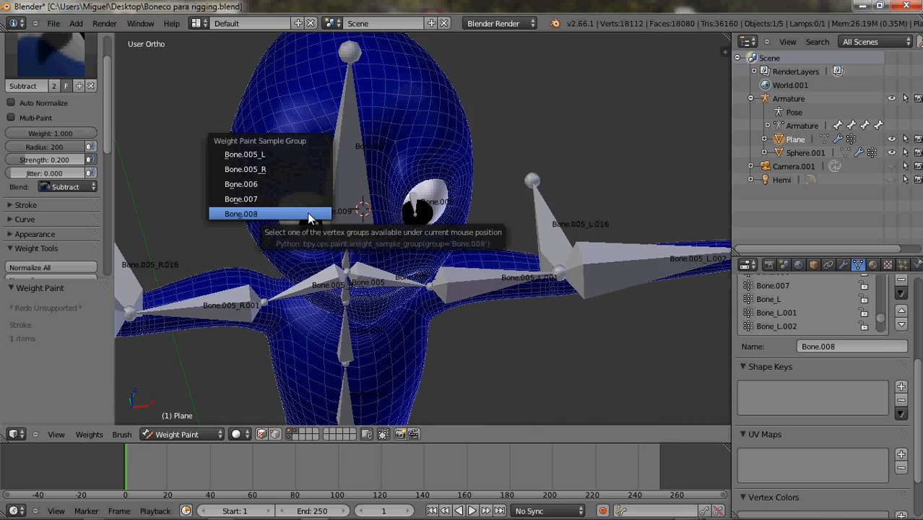
scroll(336, 242, up, 6)
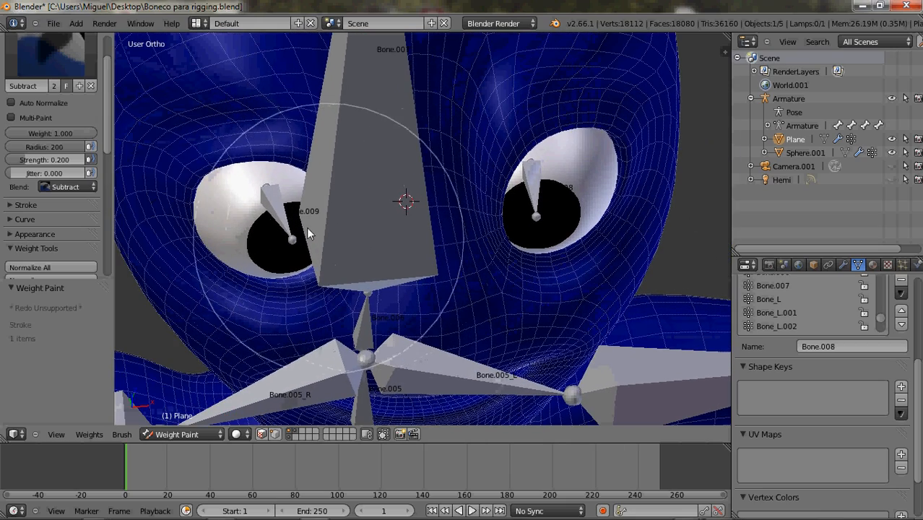
shift+click(269, 210)
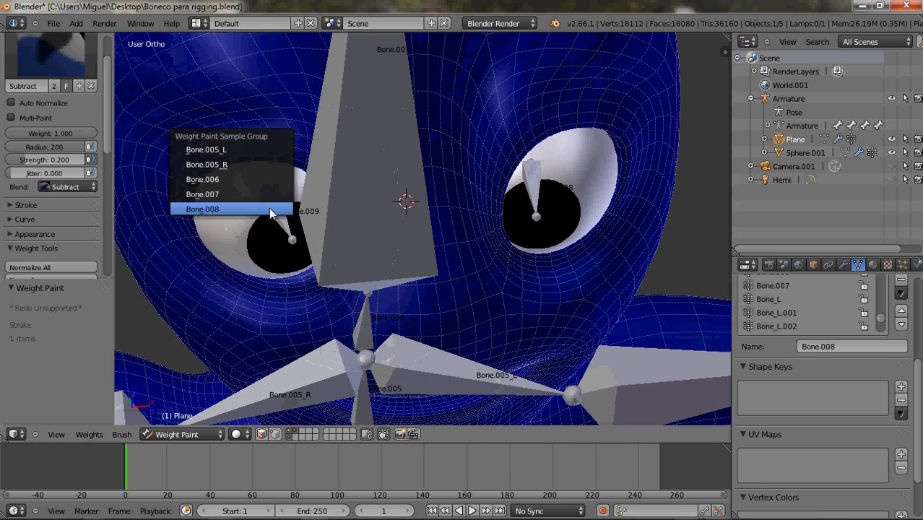
click(270, 209)
mouse_move(269, 209)
middle_down()
mouse_move(318, 224)
mouse_move(274, 271)
middle_up()
shift+click(274, 271)
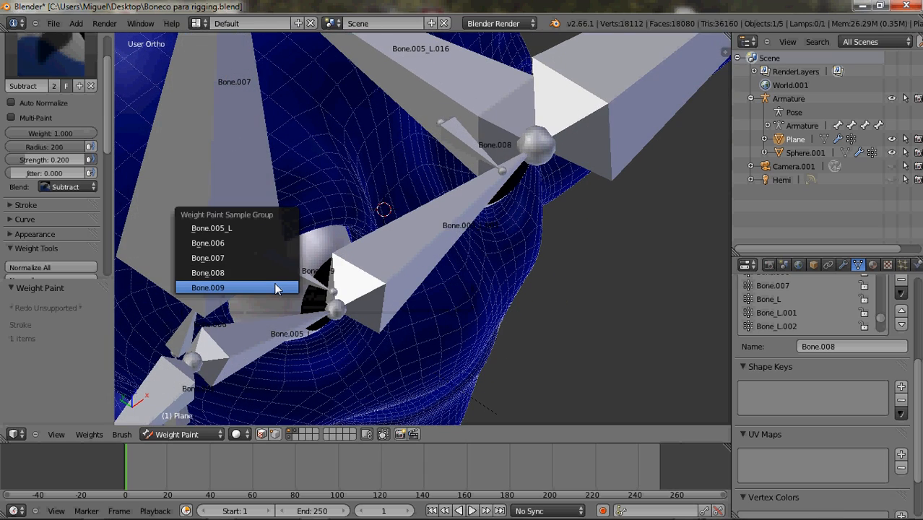
click(274, 283)
- Subtract the Bone.009 weight from the whole face of the body mesh and check the head from several sides
scroll(388, 278, down, 3)
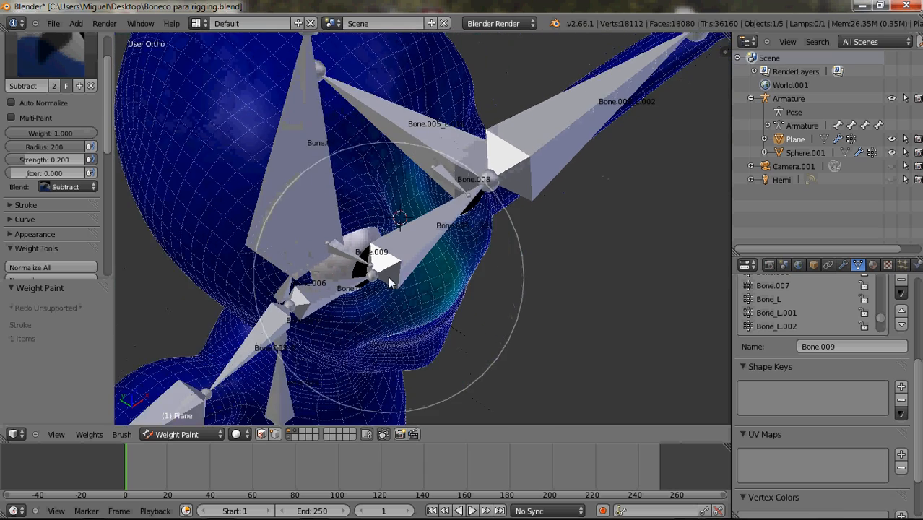
scroll(389, 278, down, 3)
drag(392, 246, 393, 242)
mouse_move(312, 190)
middle_down()
mouse_move(380, 258)
mouse_move(361, 189)
mouse_move(408, 259)
mouse_move(423, 236)
mouse_move(457, 227)
middle_up()
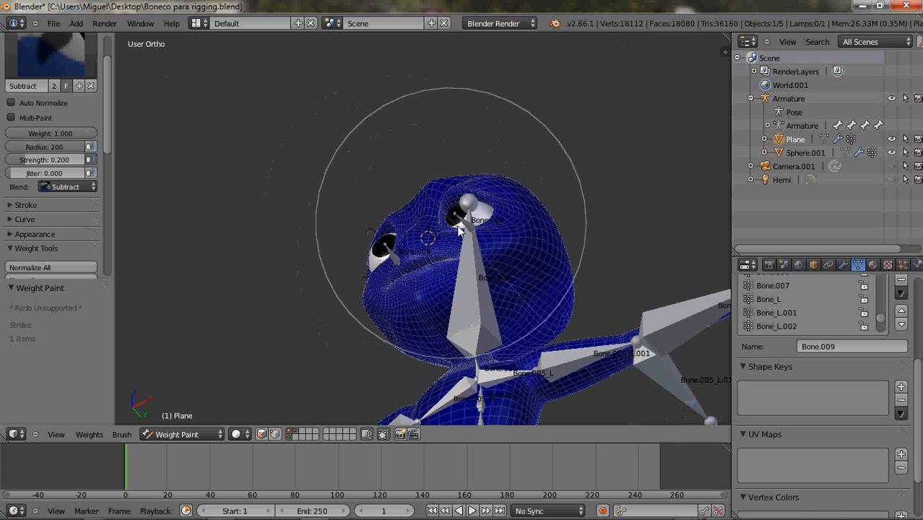
mouse_move(411, 270)
middle_down()
mouse_move(514, 310)
mouse_move(436, 283)
mouse_move(342, 215)
mouse_move(445, 273)
mouse_move(393, 264)
mouse_move(423, 287)
mouse_move(540, 234)
mouse_move(493, 268)
mouse_move(445, 276)
mouse_move(416, 257)
mouse_move(441, 285)
mouse_move(422, 289)
mouse_move(404, 252)
mouse_move(417, 261)
mouse_move(412, 239)
middle_up()
mouse_move(272, 227)
middle_down()
mouse_move(413, 257)
mouse_move(466, 253)
mouse_move(326, 249)
mouse_move(384, 262)
mouse_move(439, 246)
mouse_move(412, 196)
mouse_move(423, 231)
middle_up()
- Return the body mesh to Object Mode, select the armature and turn off its bone name display
key(Tab)
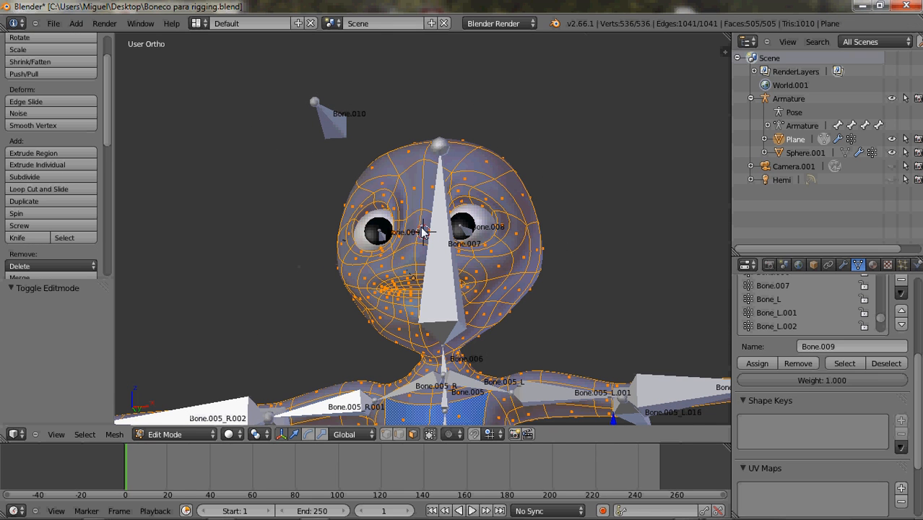
key(Tab)
click(179, 435)
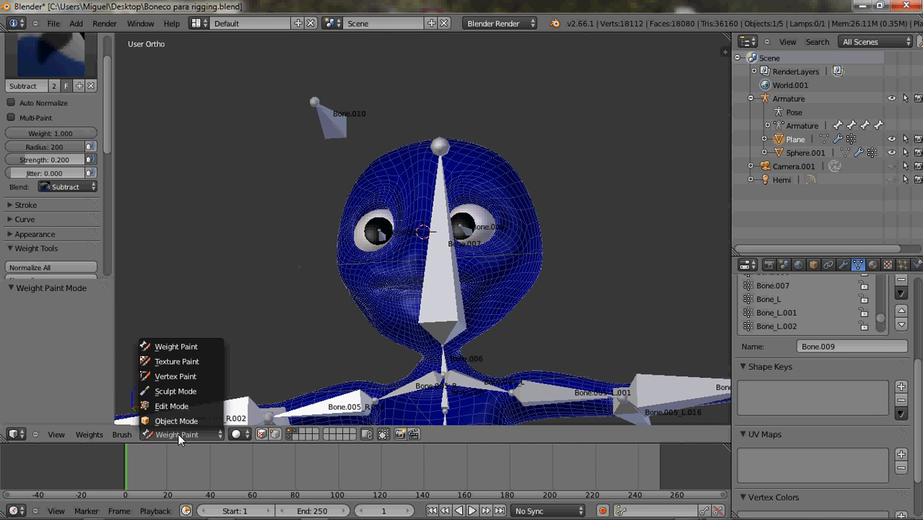
click(176, 421)
click(333, 137)
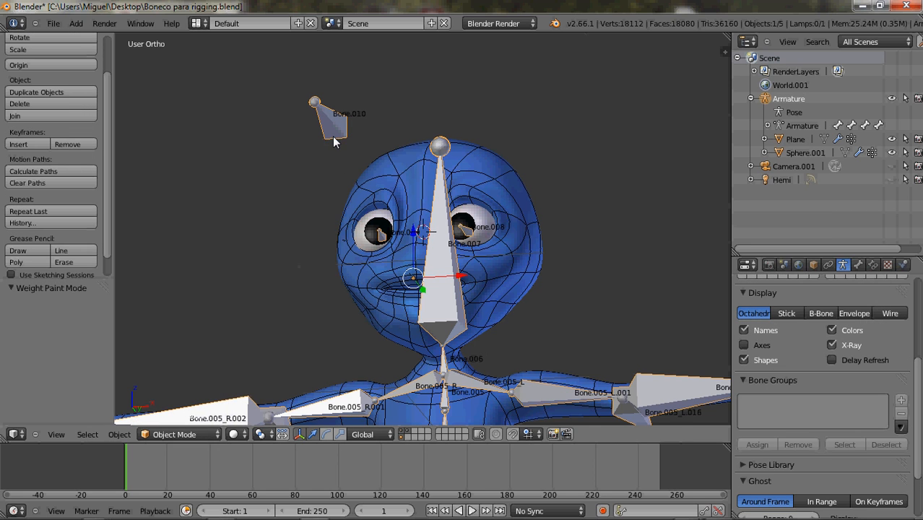
click(744, 331)
- Switch the armature to Pose Mode and move the eye target bone Bone.010 along the X axis
middle_drag(505, 240, 465, 258)
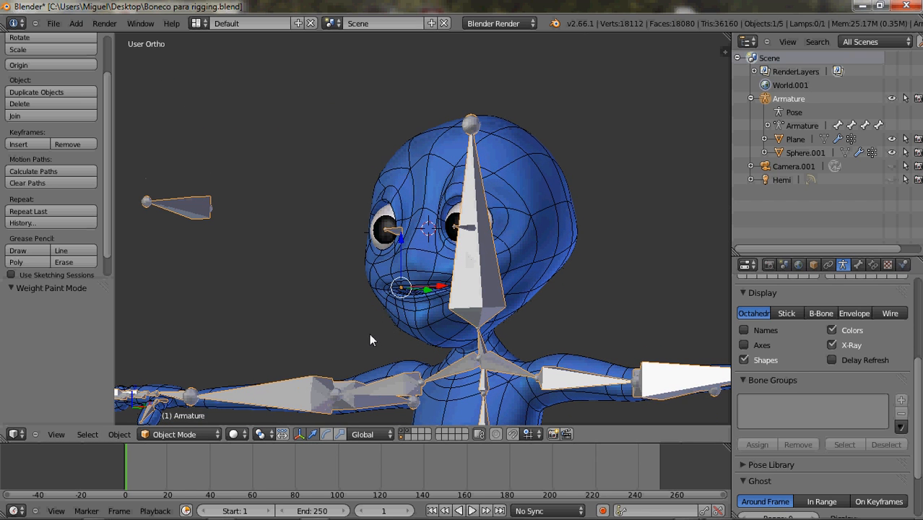
click(200, 434)
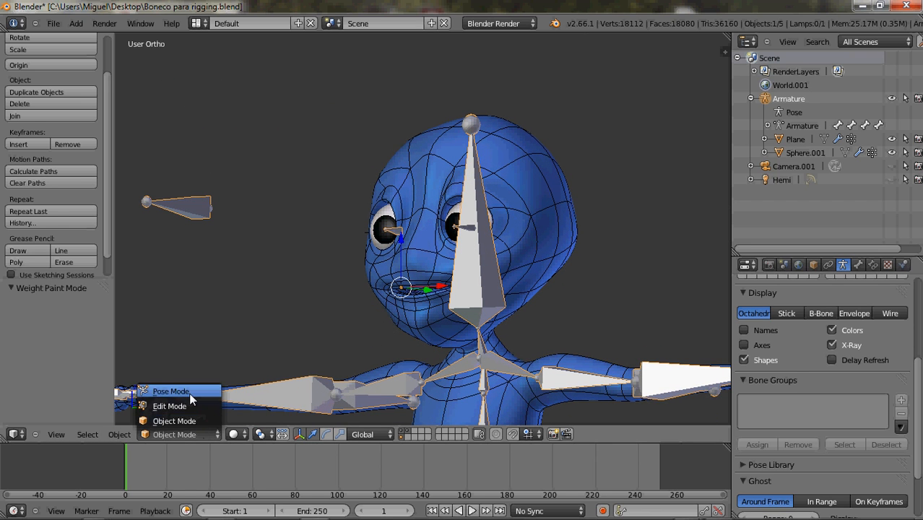
click(189, 392)
right_click(188, 209)
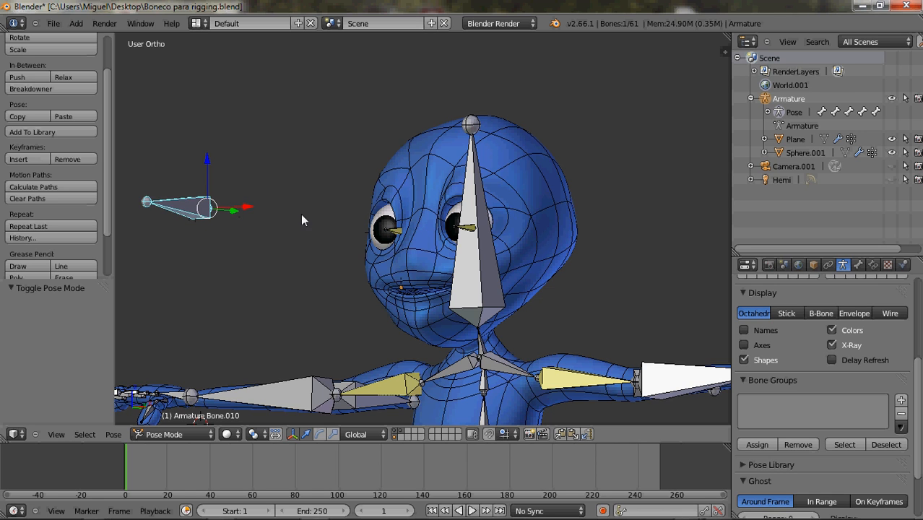
scroll(303, 223, down, 3)
middle_drag(314, 231, 437, 265)
key(g)
key(x)
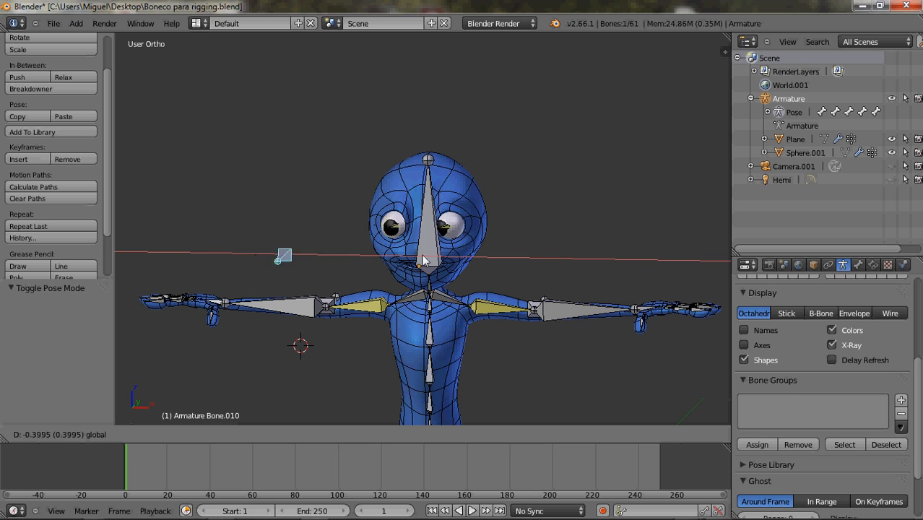